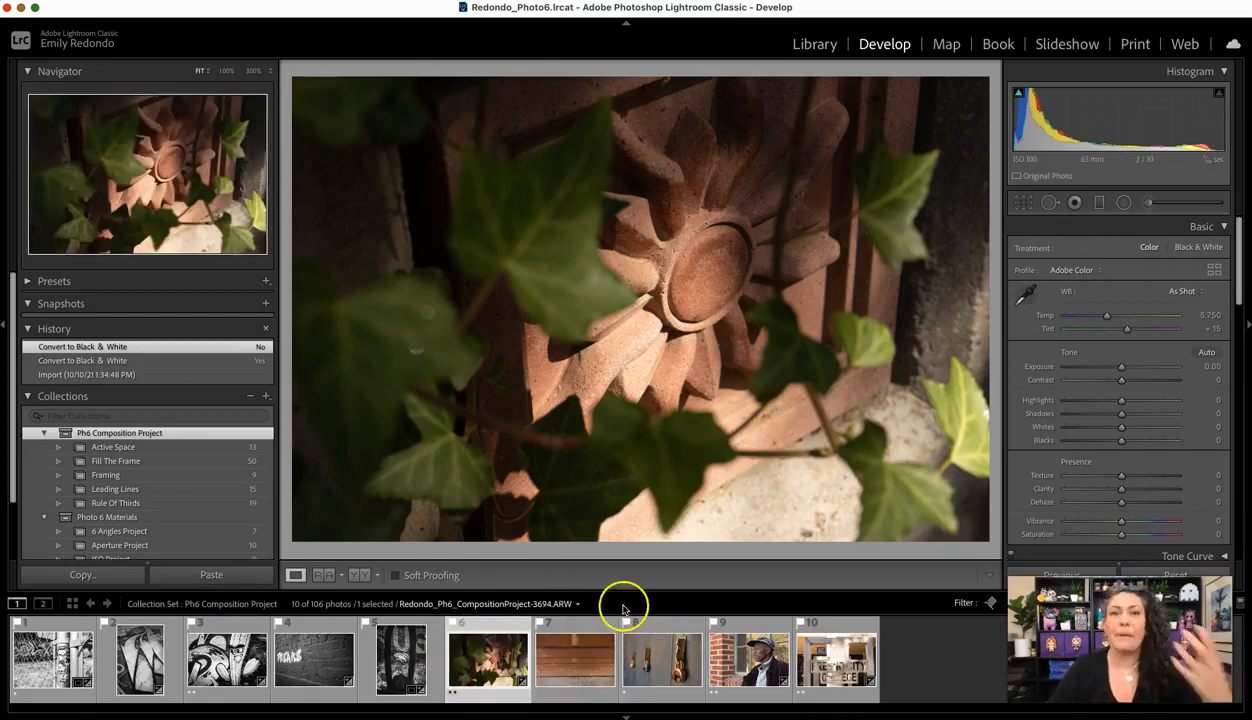
# - Neutralize the brick wall photo's white balance by sampling the grey concrete, and compare the result with the imported state
pyautogui.click(581, 661)
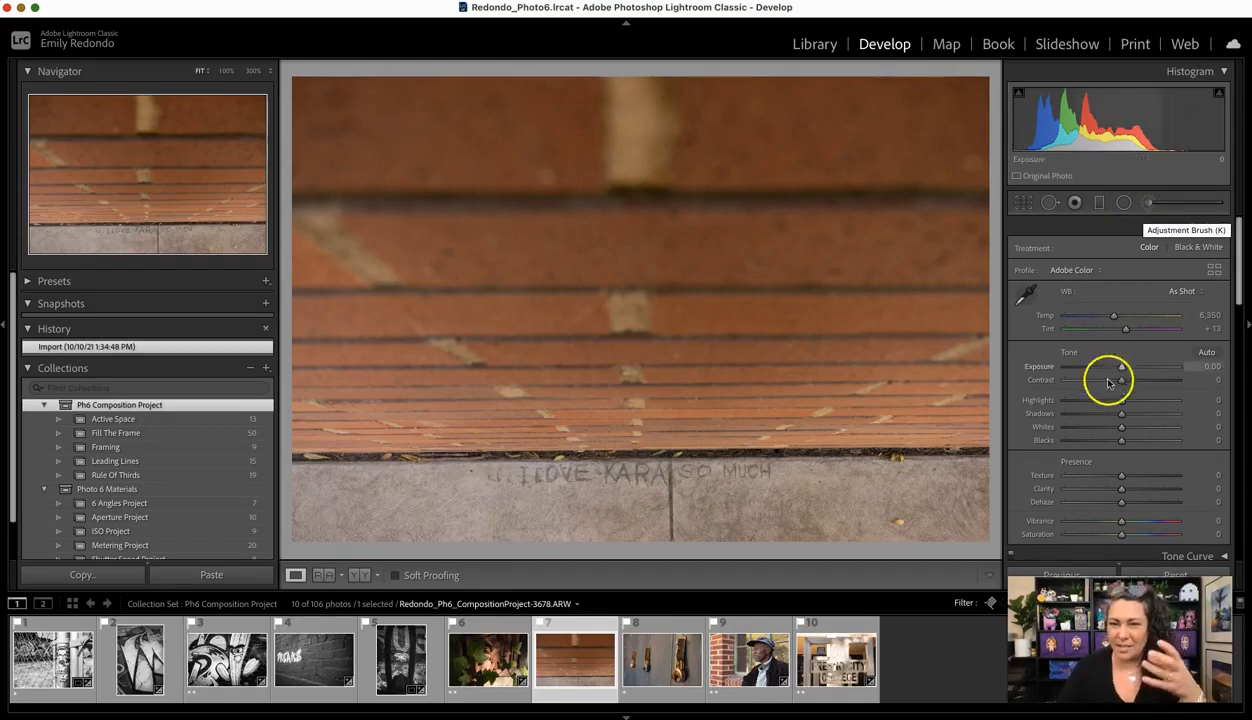
pyautogui.click(1025, 295)
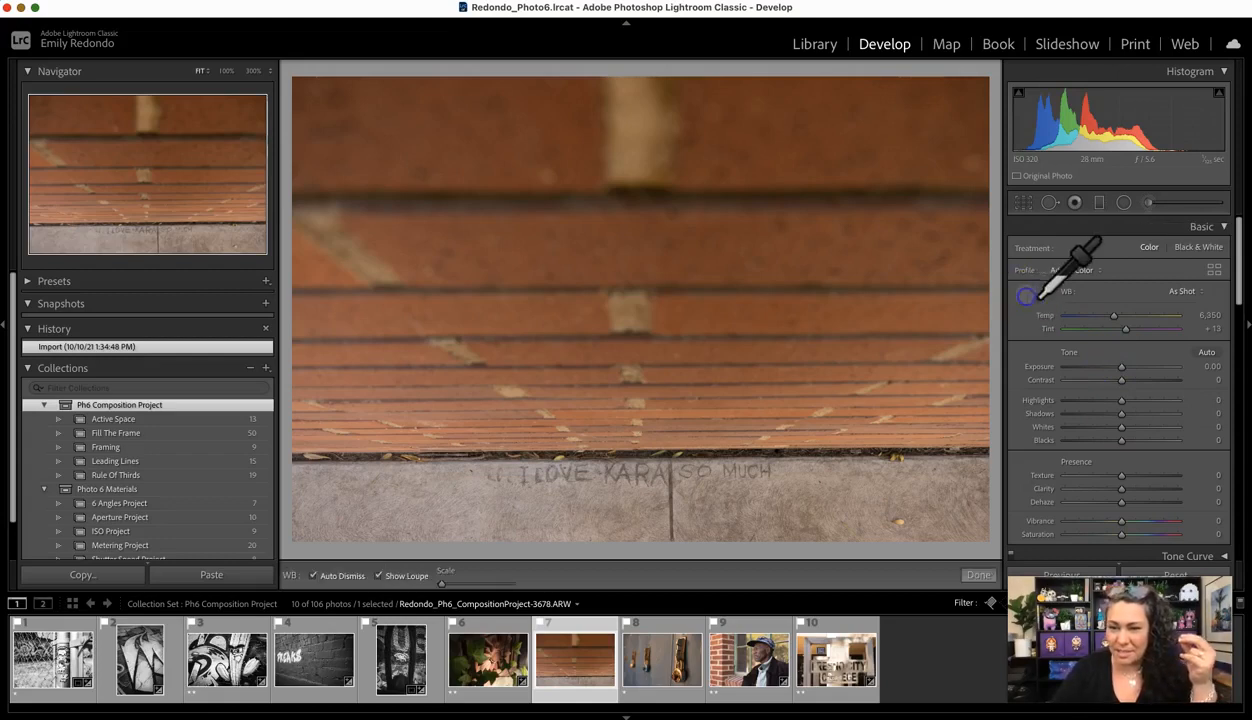
pyautogui.click(805, 500)
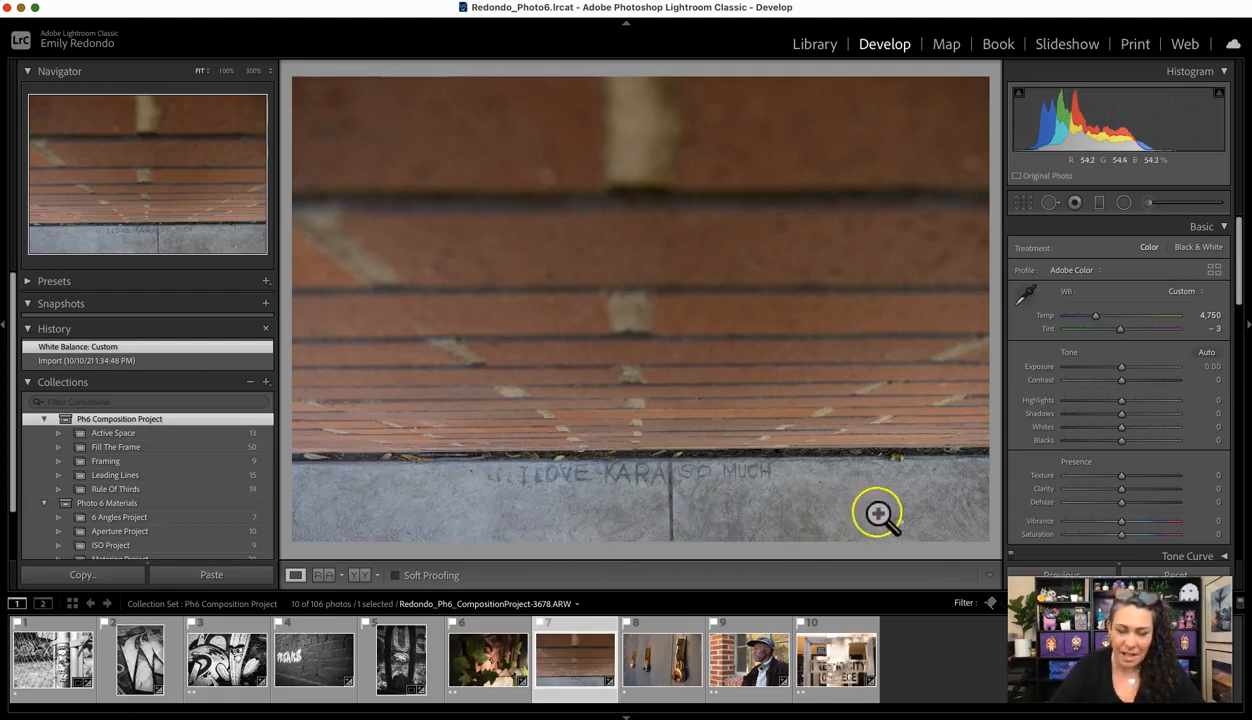
pyautogui.click(81, 361)
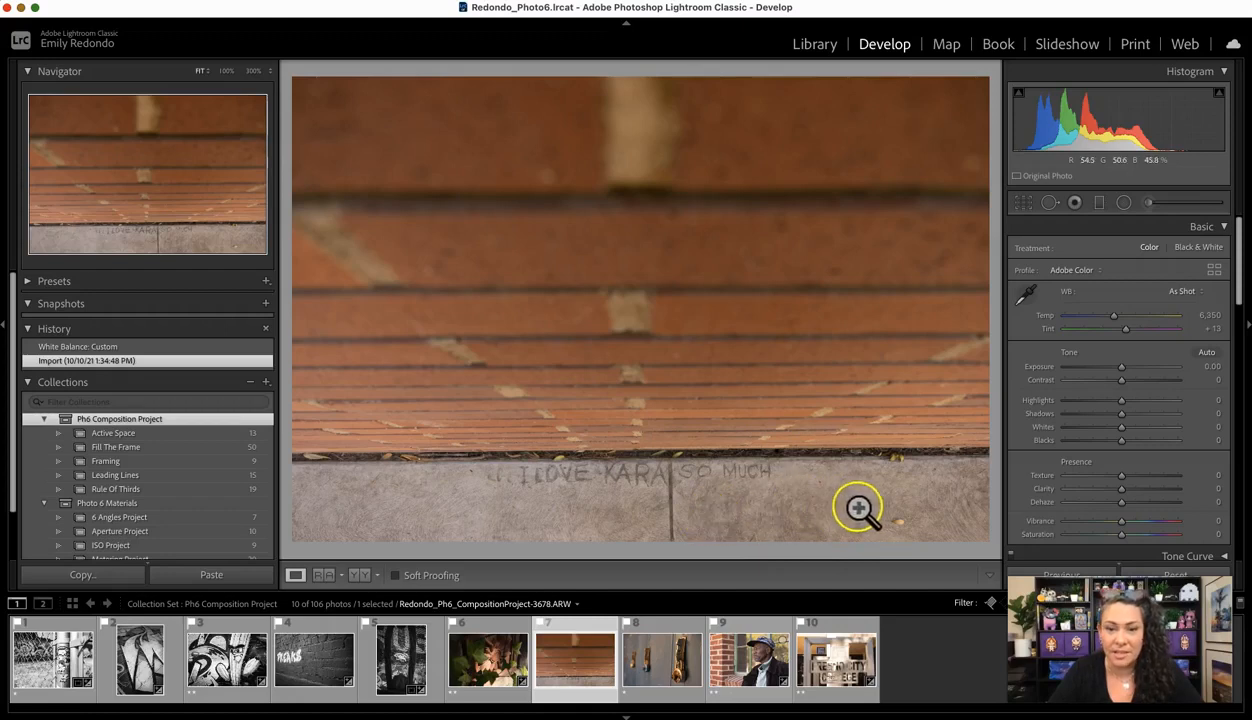
pyautogui.click(80, 346)
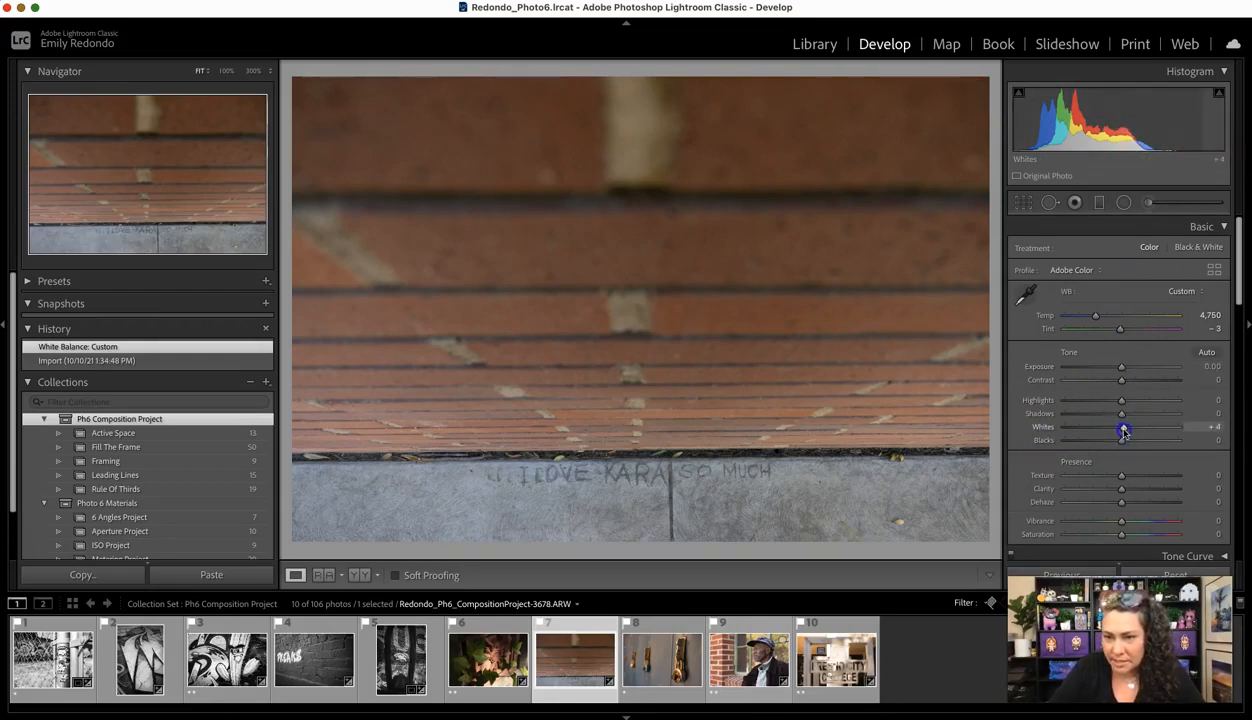
# - Raise Whites to +59 and set Blacks to -44, pushing Blacks to -100 in between to check shadow clipping
pyautogui.moveTo(1137, 430); pyautogui.dragTo(1154, 429)
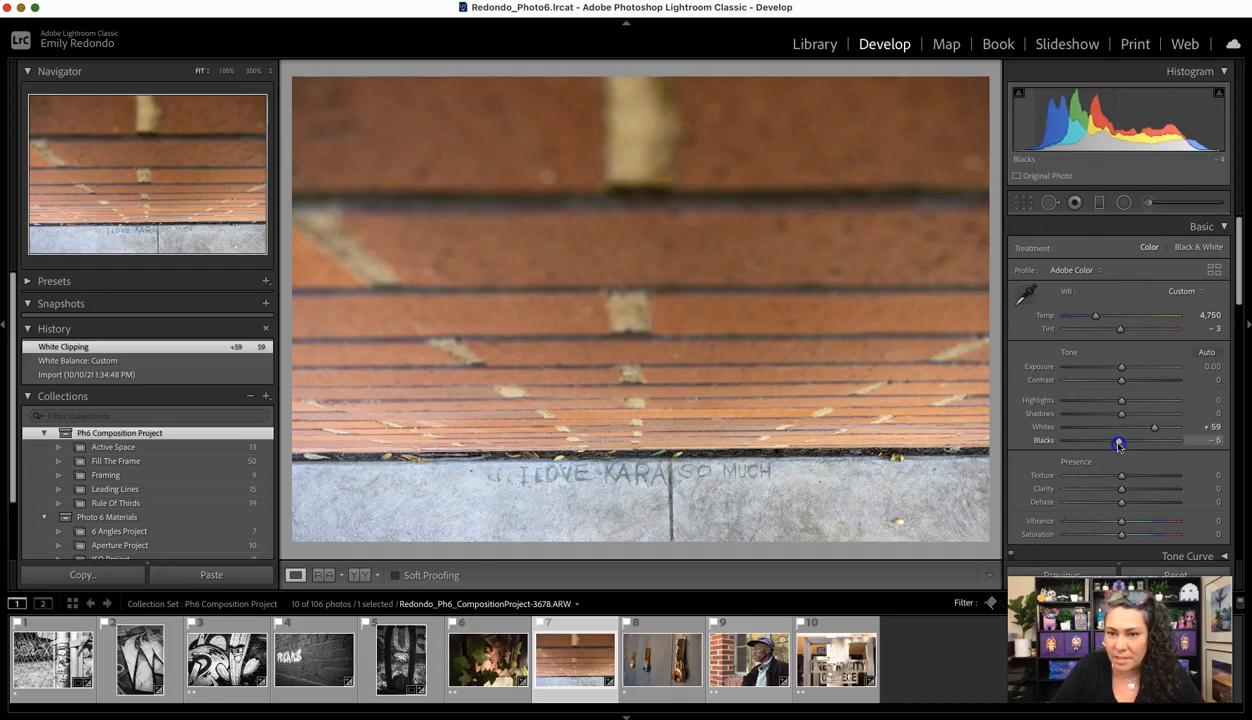
pyautogui.moveTo(1117, 445); pyautogui.dragTo(1117, 445)
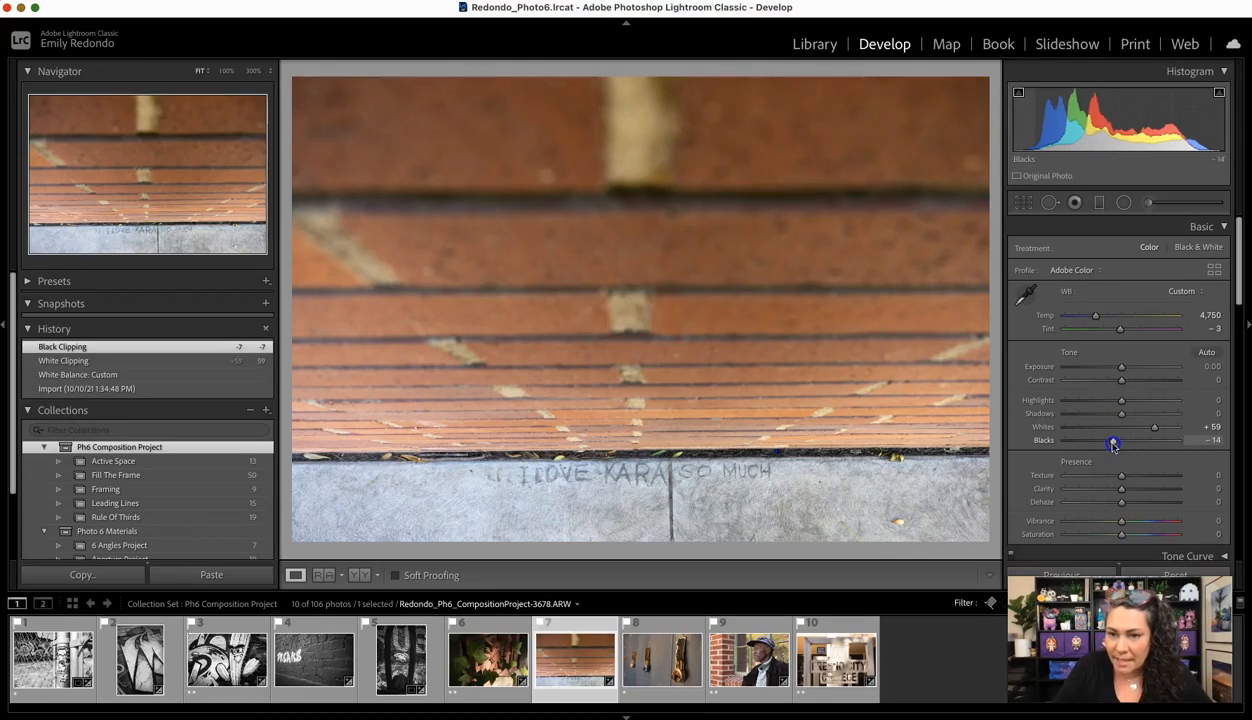
pyautogui.moveTo(1108, 446); pyautogui.dragTo(1052, 444)
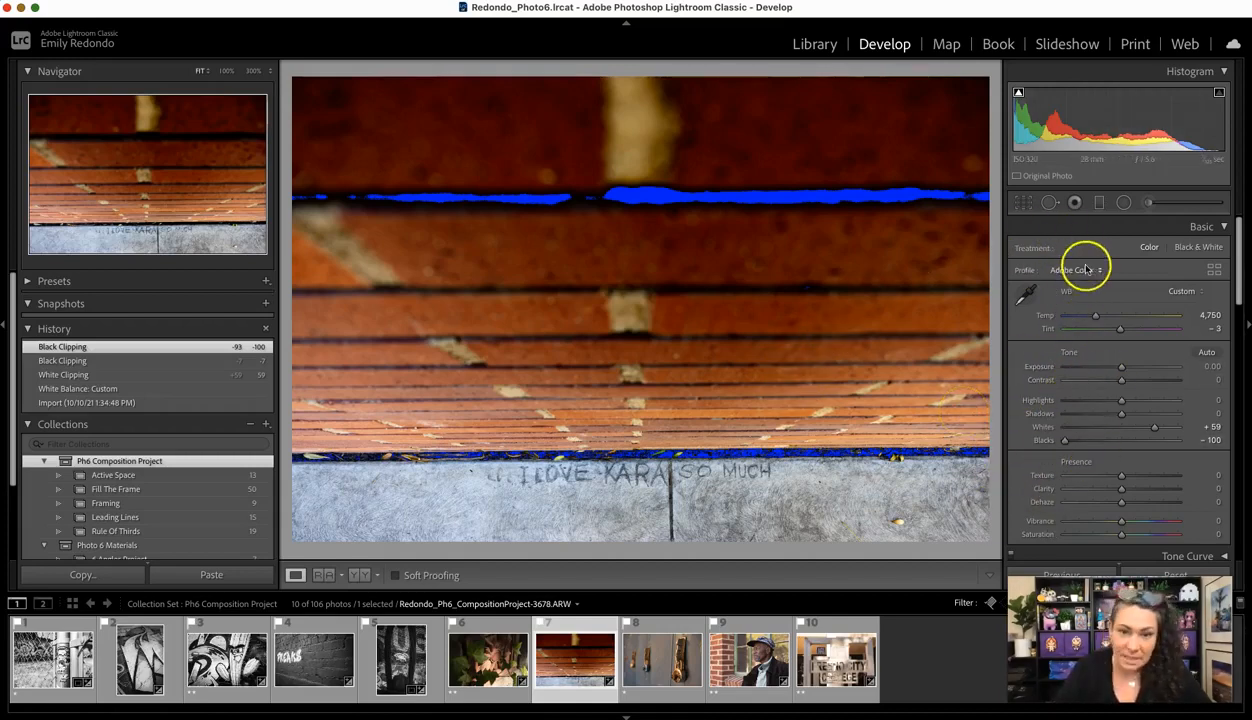
pyautogui.moveTo(1064, 441); pyautogui.dragTo(1063, 441)
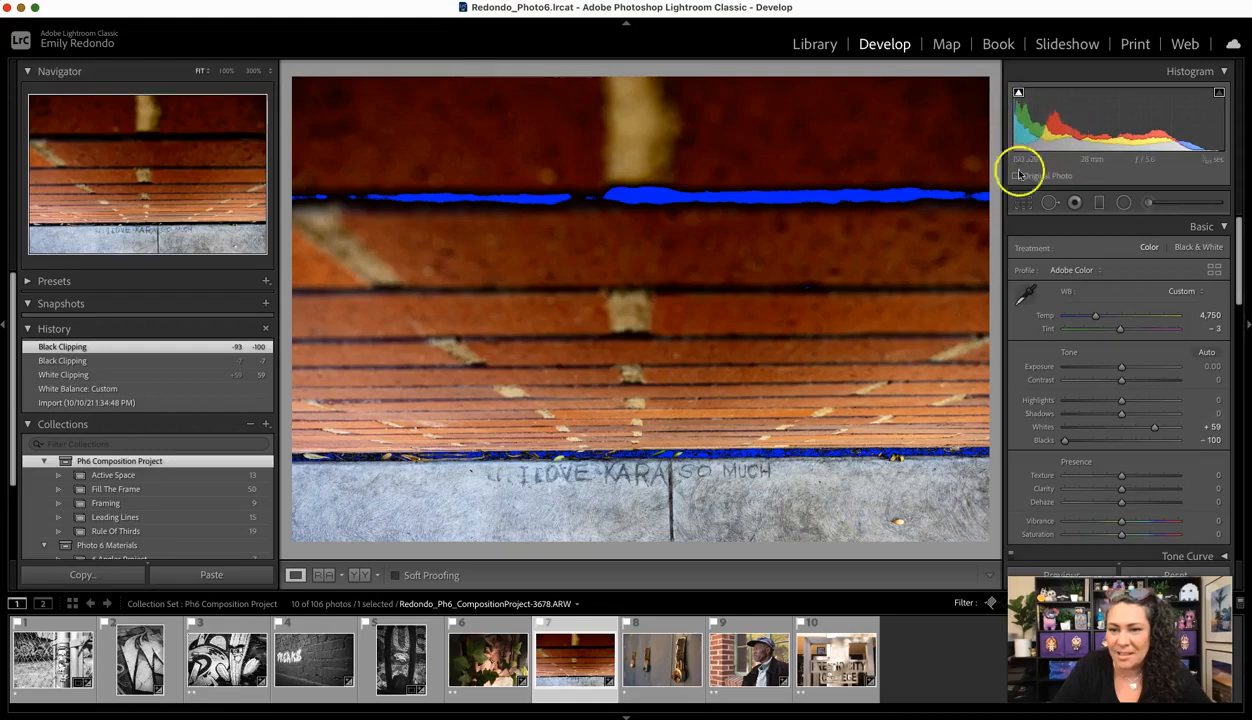
pyautogui.moveTo(1064, 444); pyautogui.dragTo(1090, 445)
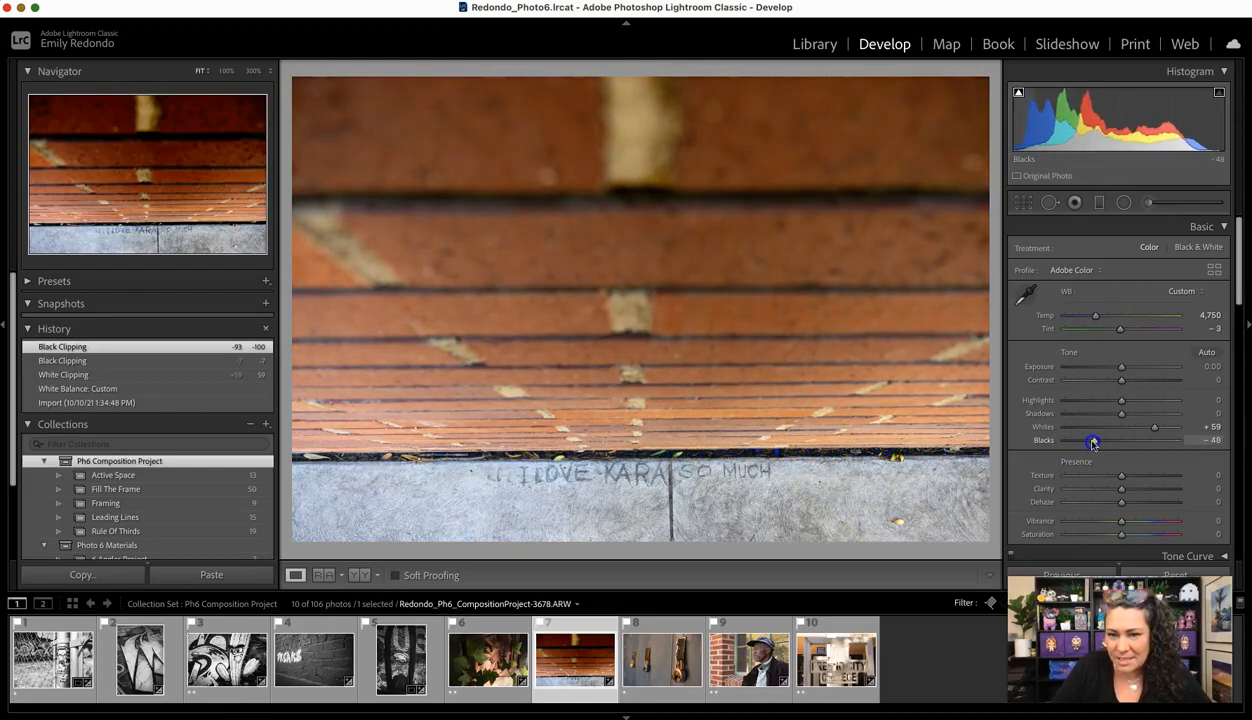
pyautogui.moveTo(1096, 443); pyautogui.dragTo(1095, 443)
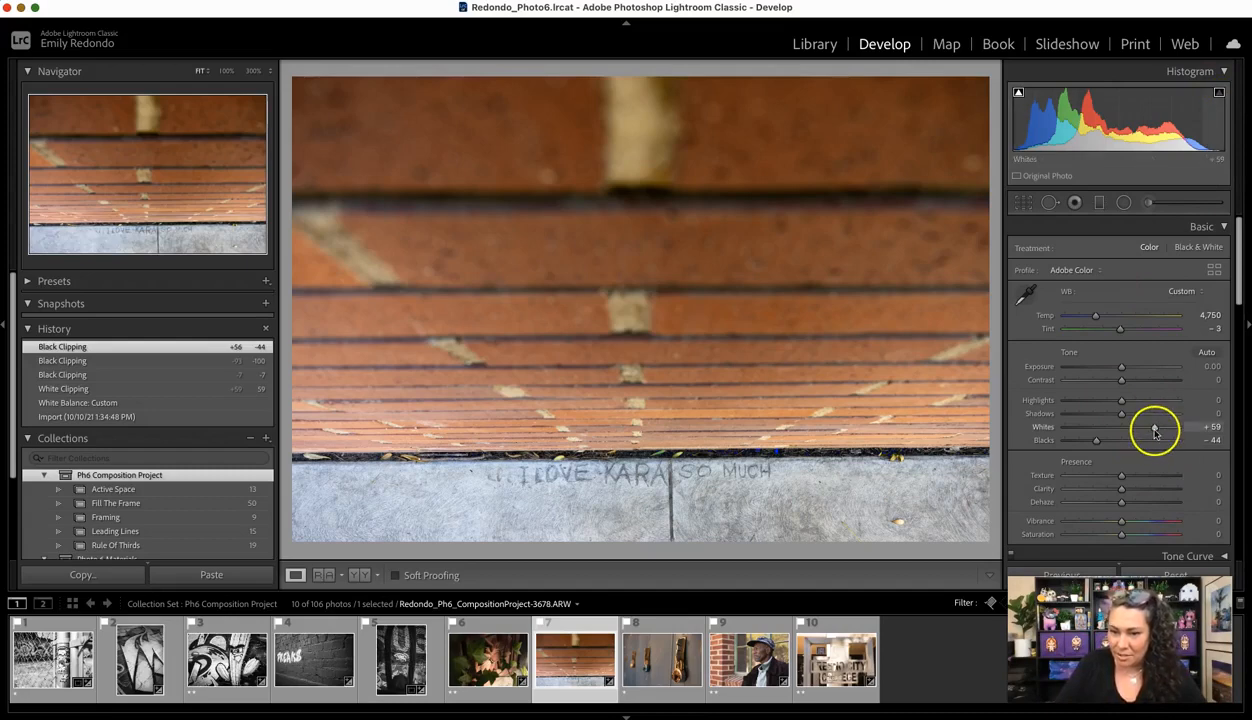
# - Push Whites to +100 to check the highlight clipping overlay, and settle Whites at +66
pyautogui.moveTo(1155, 431); pyautogui.dragTo(1180, 432)
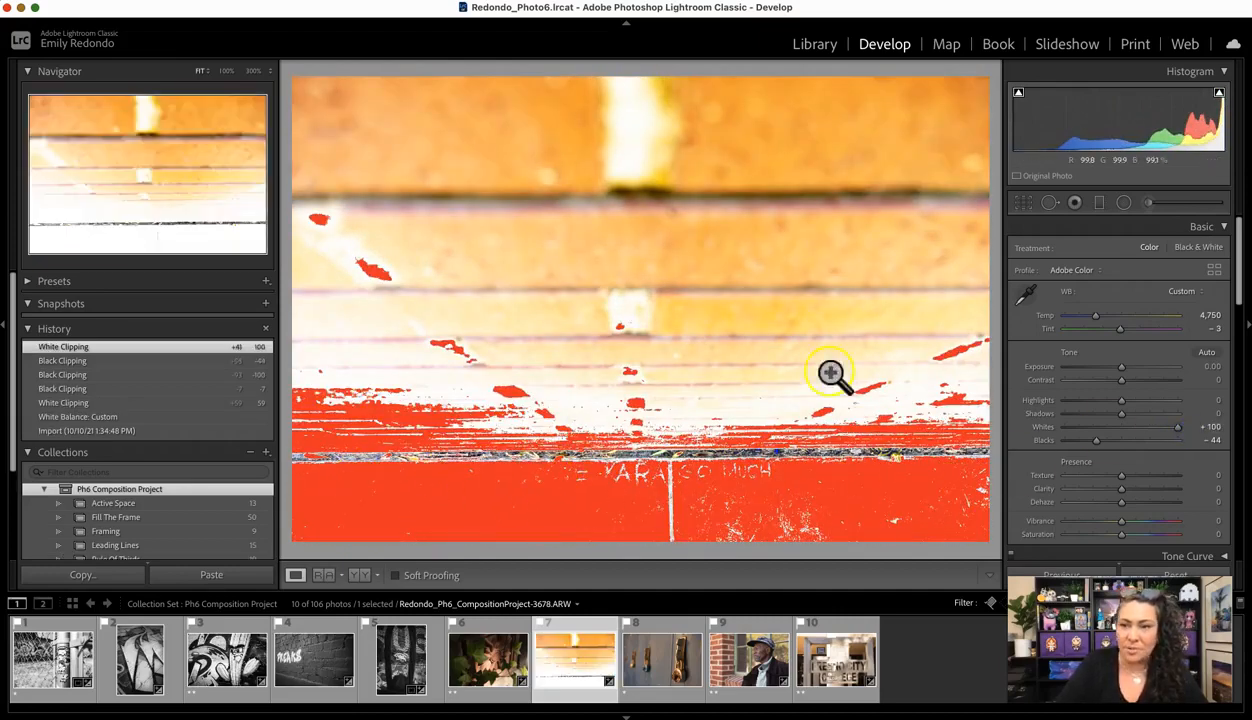
pyautogui.click(1219, 93)
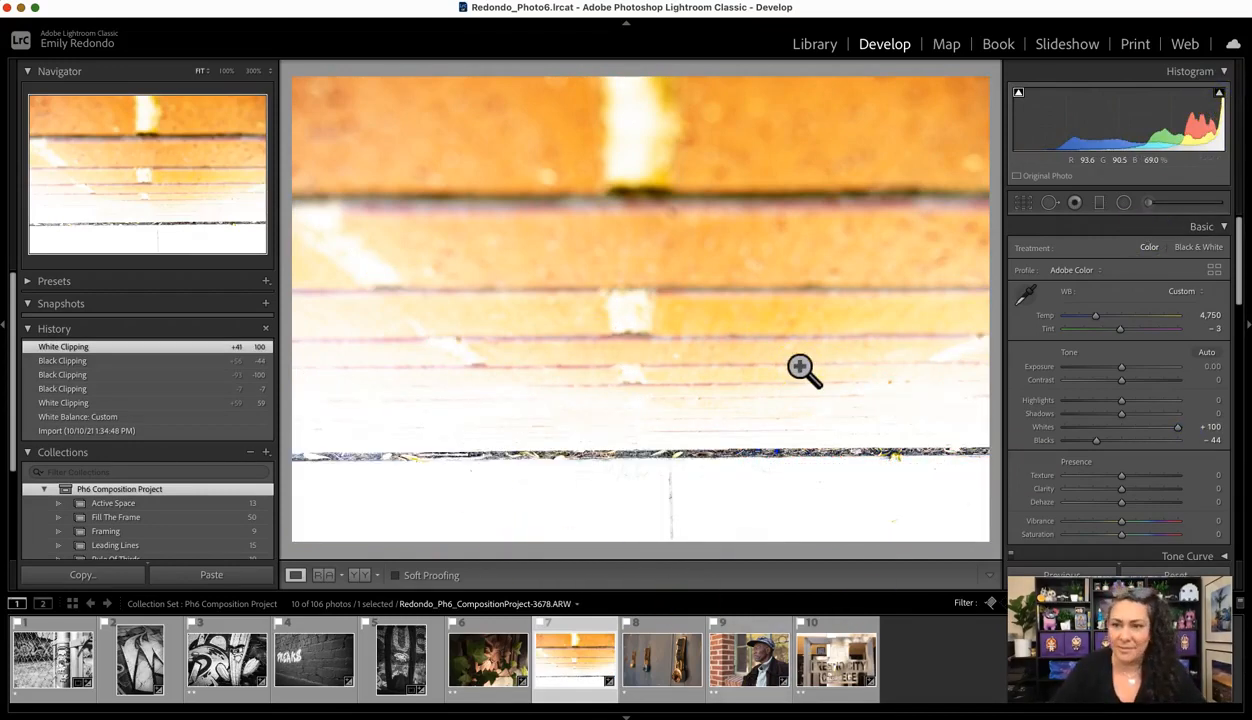
pyautogui.click(1219, 94)
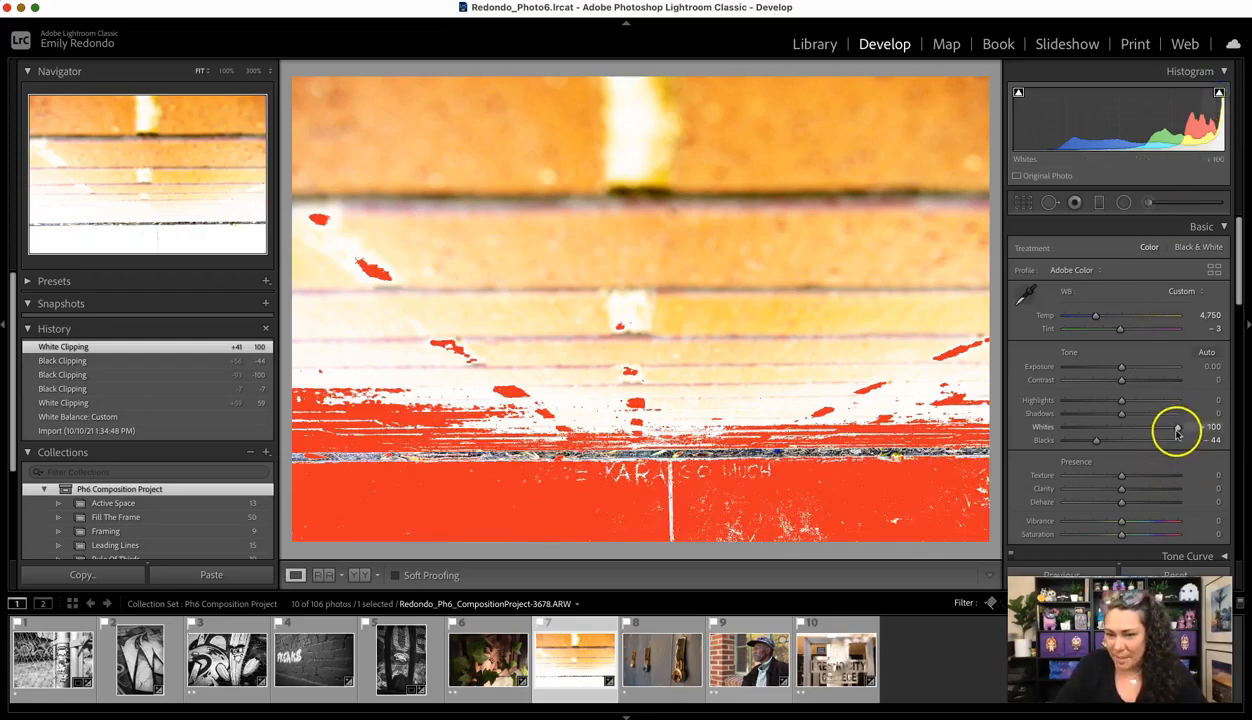
pyautogui.moveTo(1178, 433); pyautogui.dragTo(1158, 433)
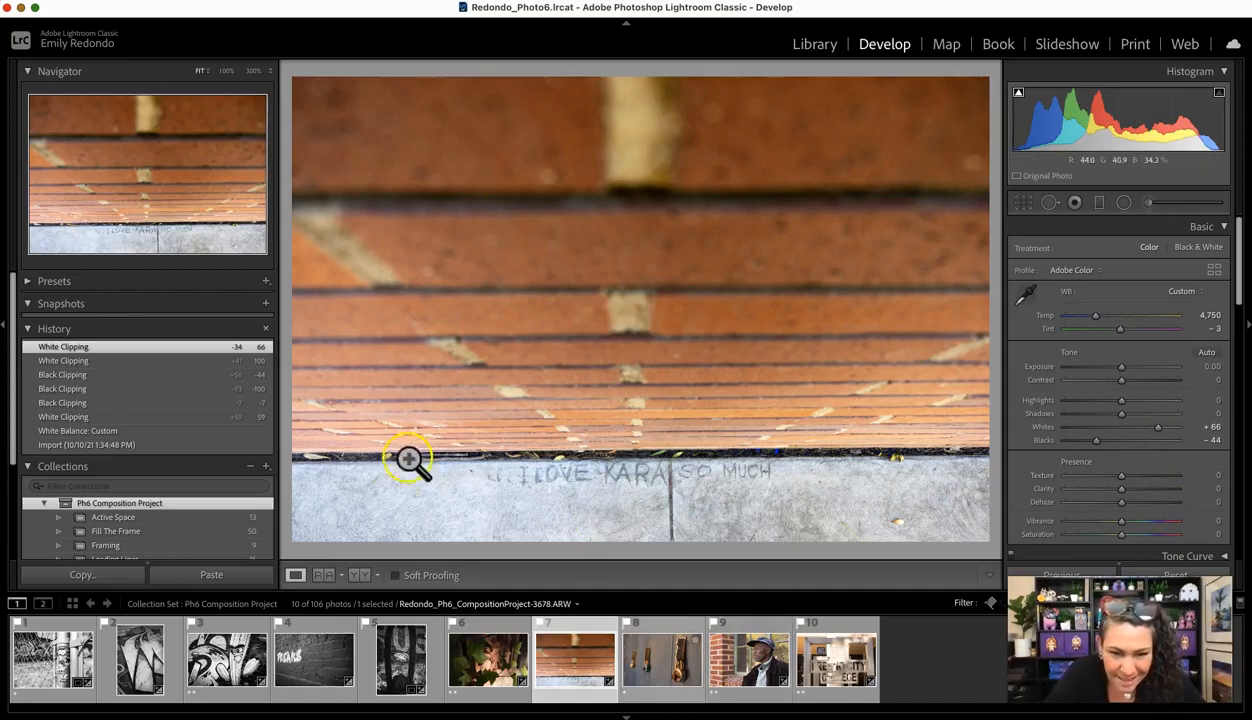
# - Straighten the photo with a crop angle of 0.61 and crop it to a 1 x 1 aspect ratio
pyautogui.click(1023, 202)
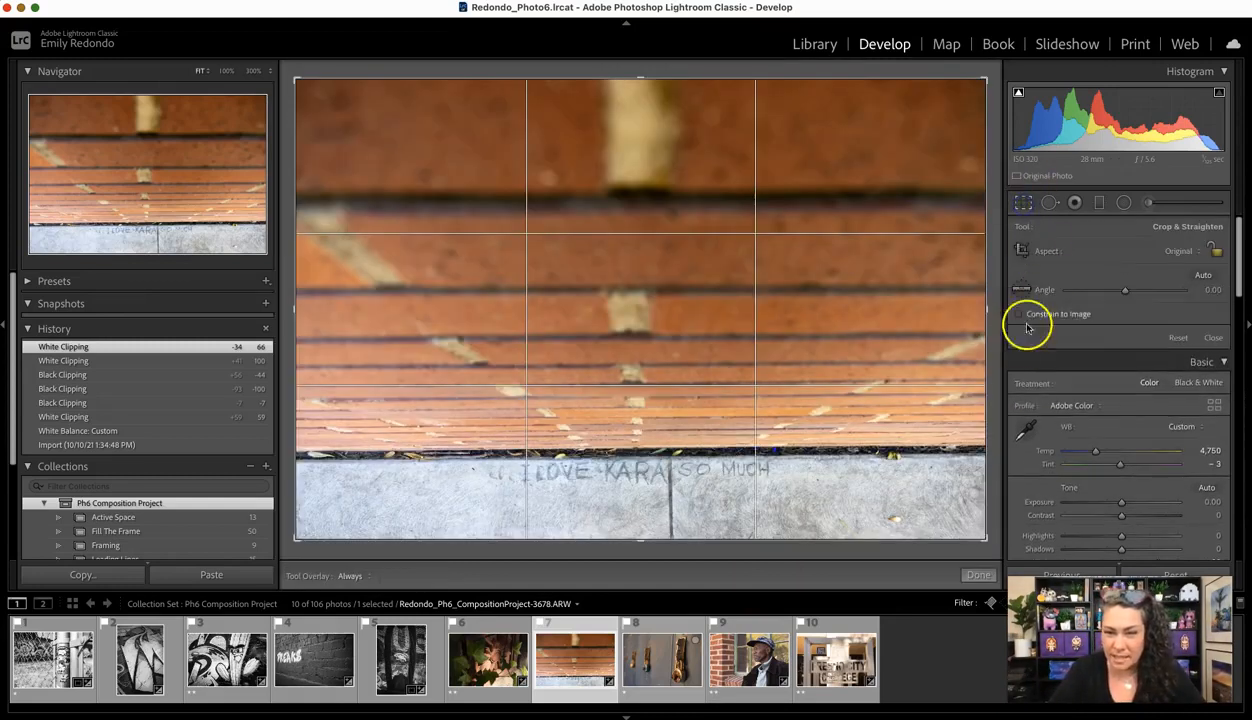
pyautogui.moveTo(993, 79); pyautogui.dragTo(993, 75)
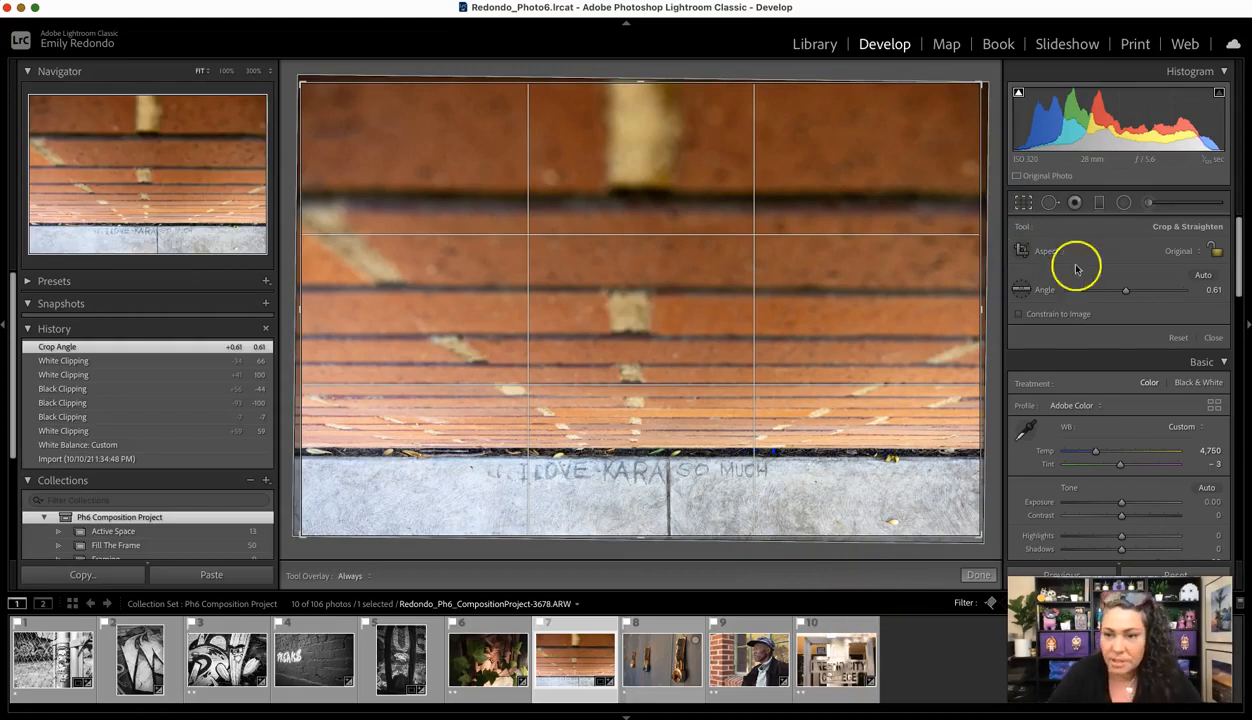
pyautogui.click(1185, 259)
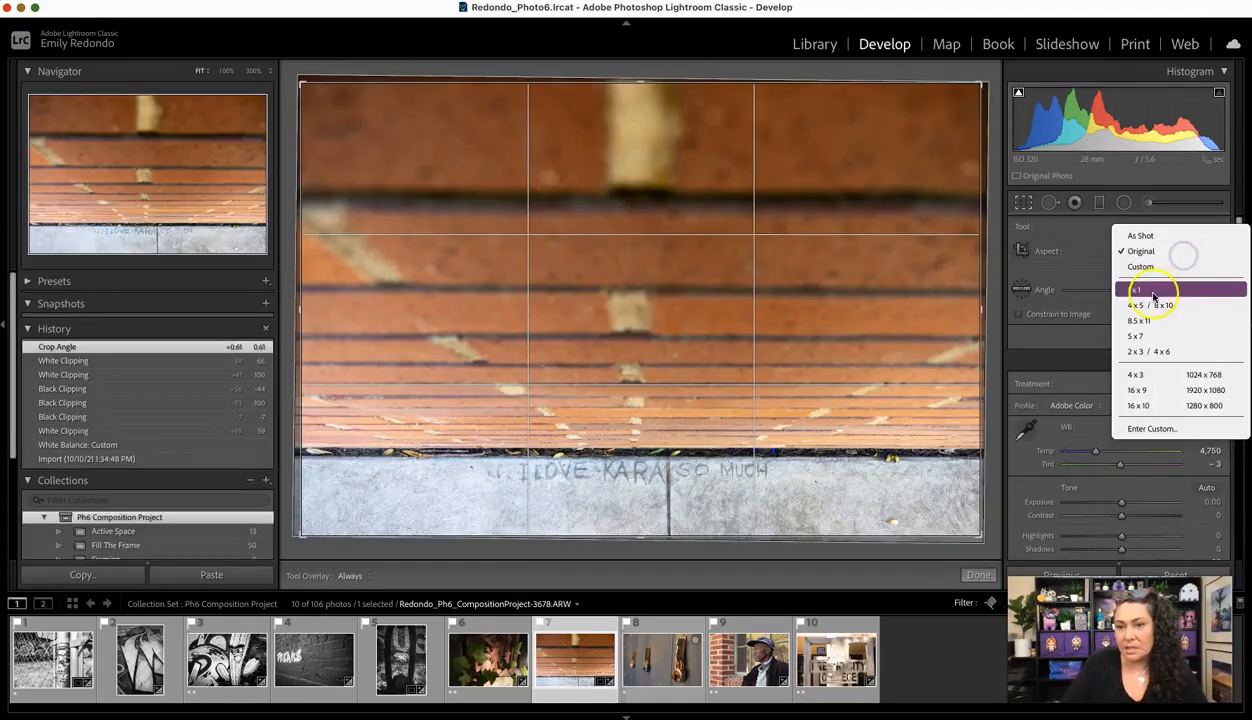
pyautogui.click(1155, 292)
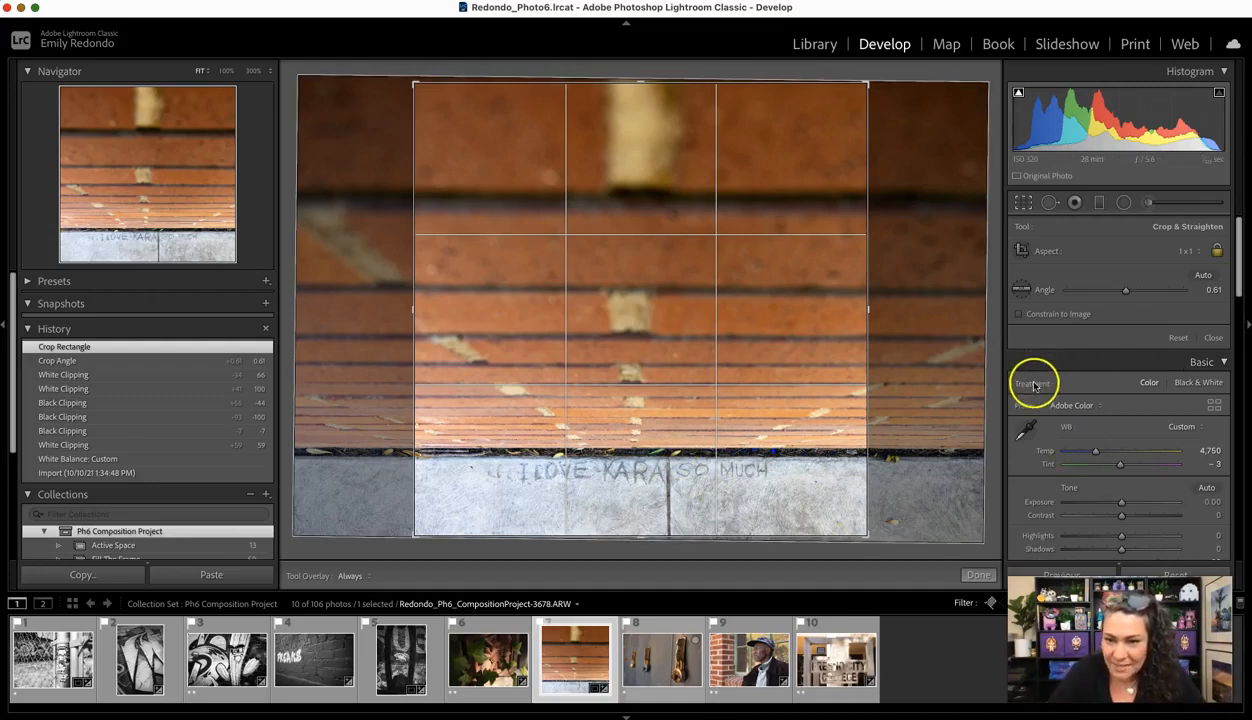
pyautogui.press('Return')
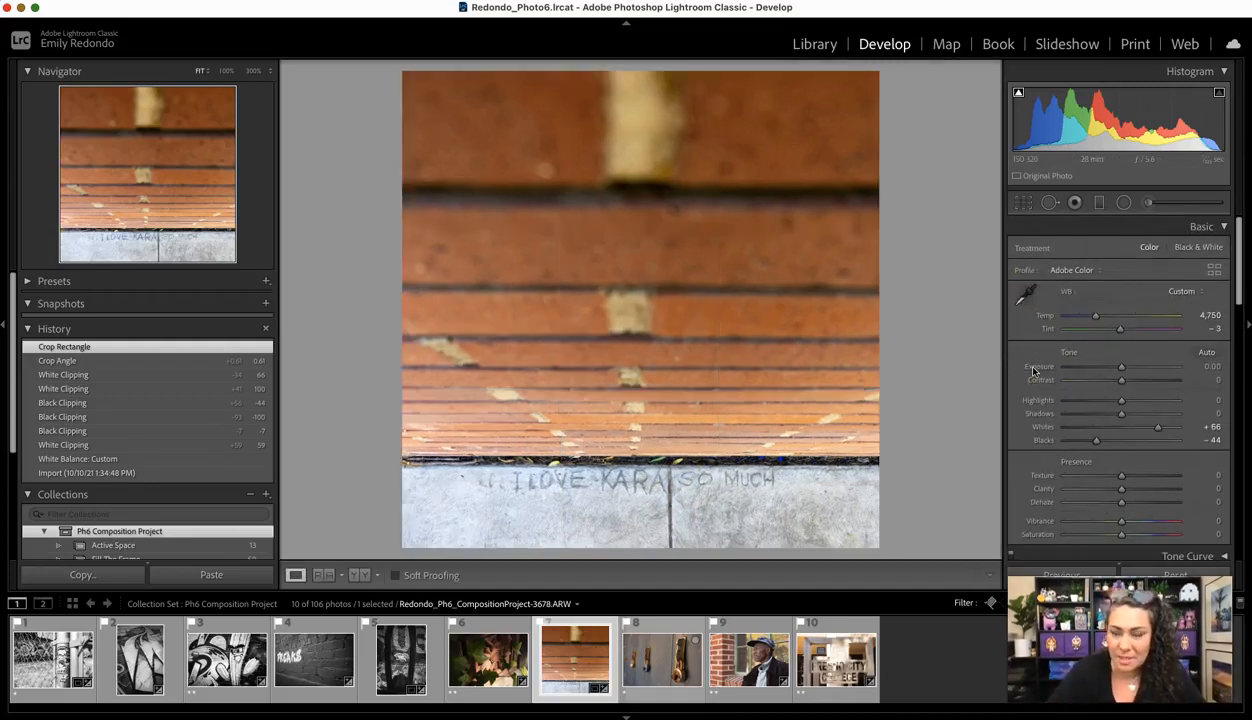
# - Reopen the square crop and try rotating it to angles of 0.66, 0.54 and 7.56
pyautogui.click(1023, 202)
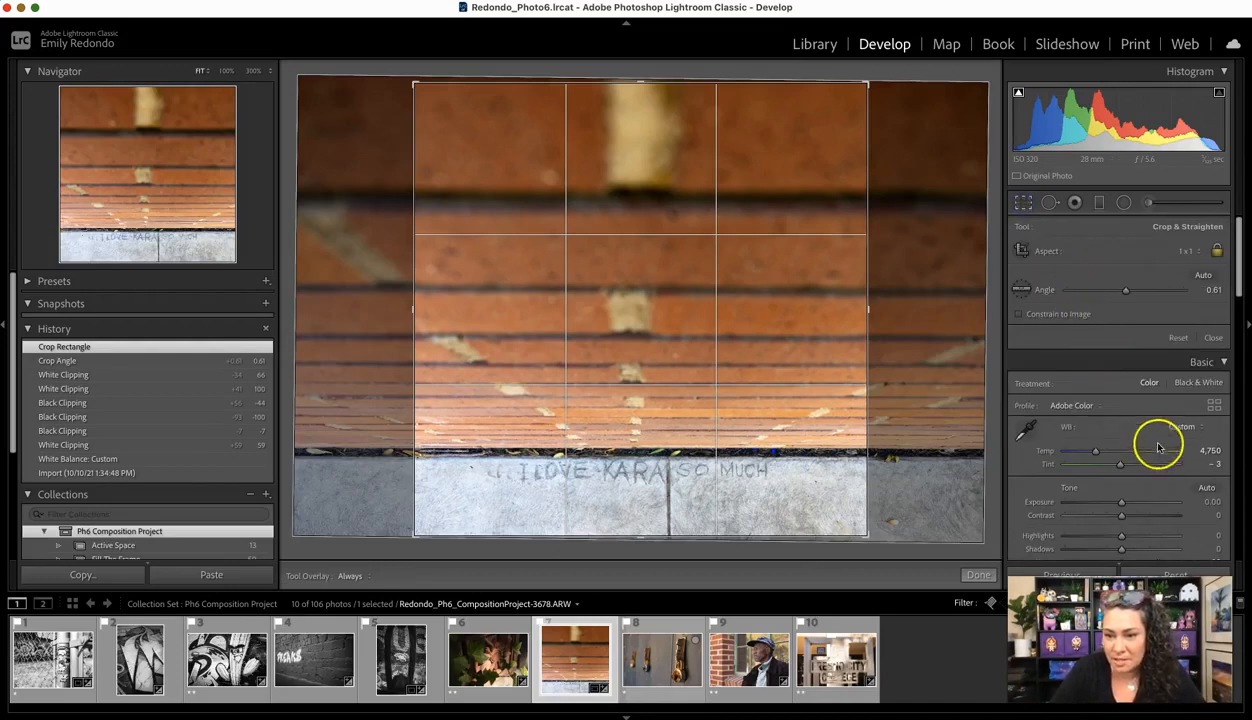
pyautogui.click(1023, 204)
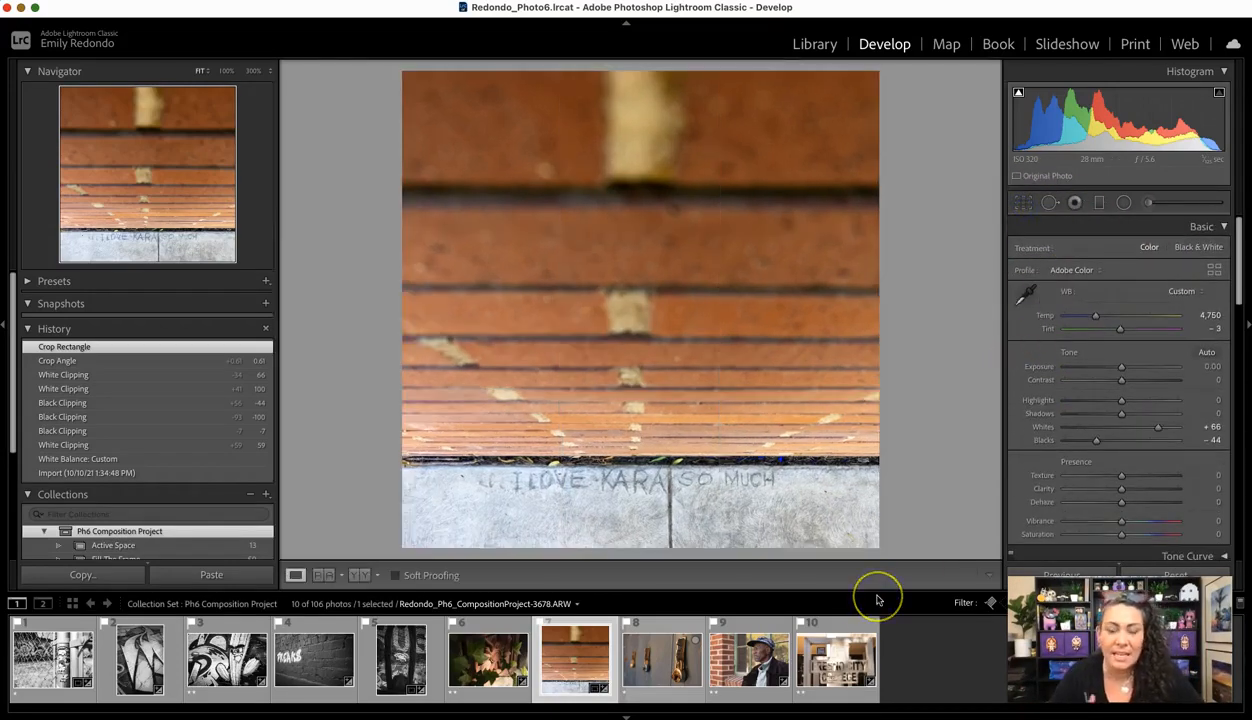
pyautogui.click(1023, 204)
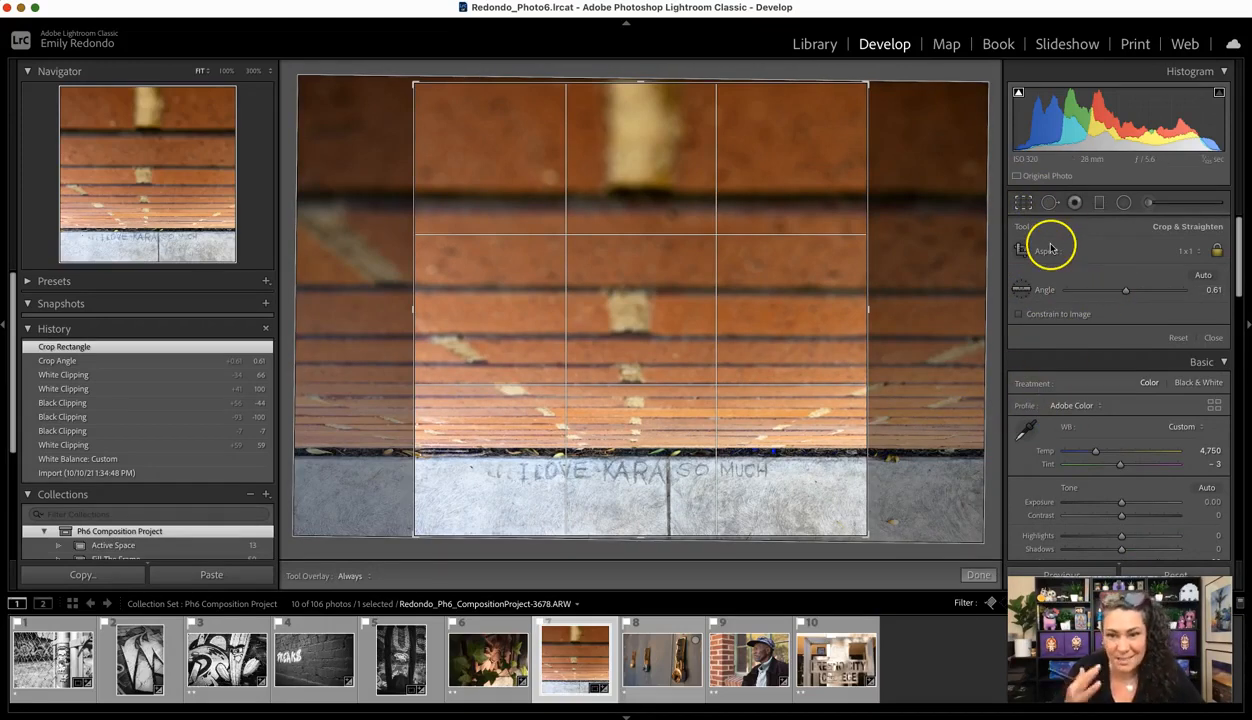
pyautogui.moveTo(876, 543); pyautogui.dragTo(876, 541)
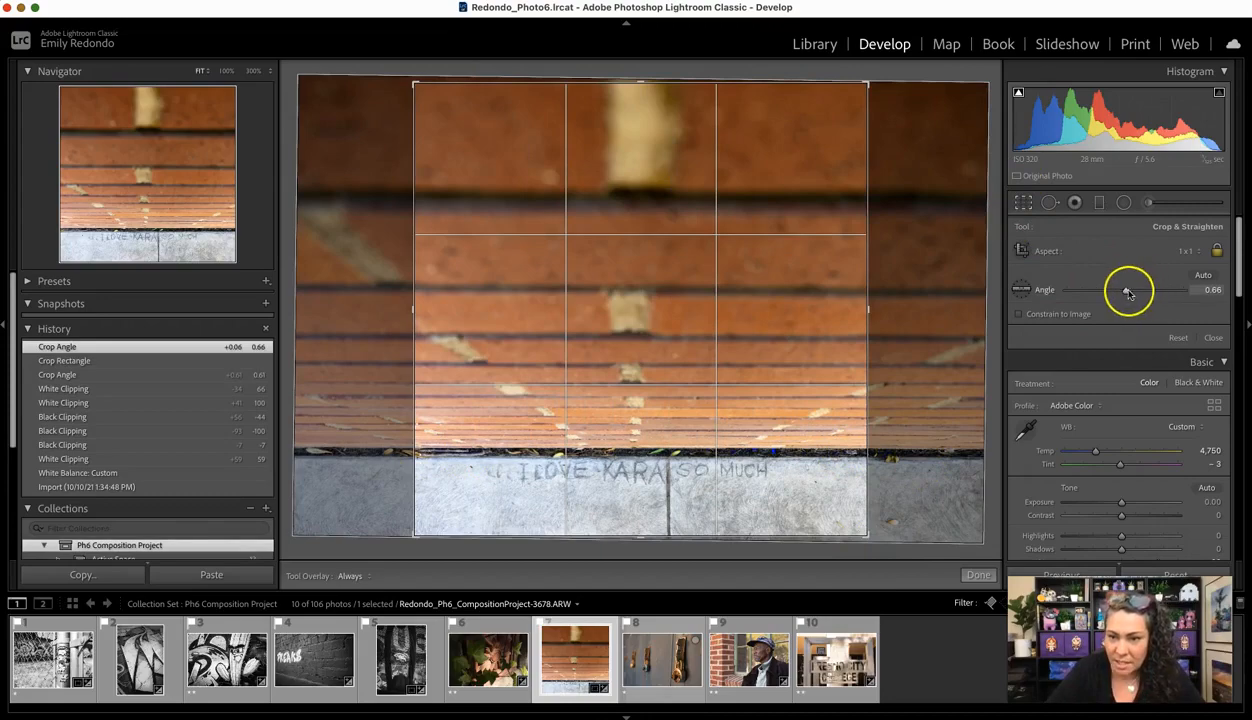
pyautogui.moveTo(1127, 295)
pyautogui.mouseDown()
pyautogui.moveTo(1160, 288)
pyautogui.moveTo(1120, 297)
pyautogui.moveTo(1068, 283)
pyautogui.moveTo(1127, 298)
pyautogui.mouseUp()
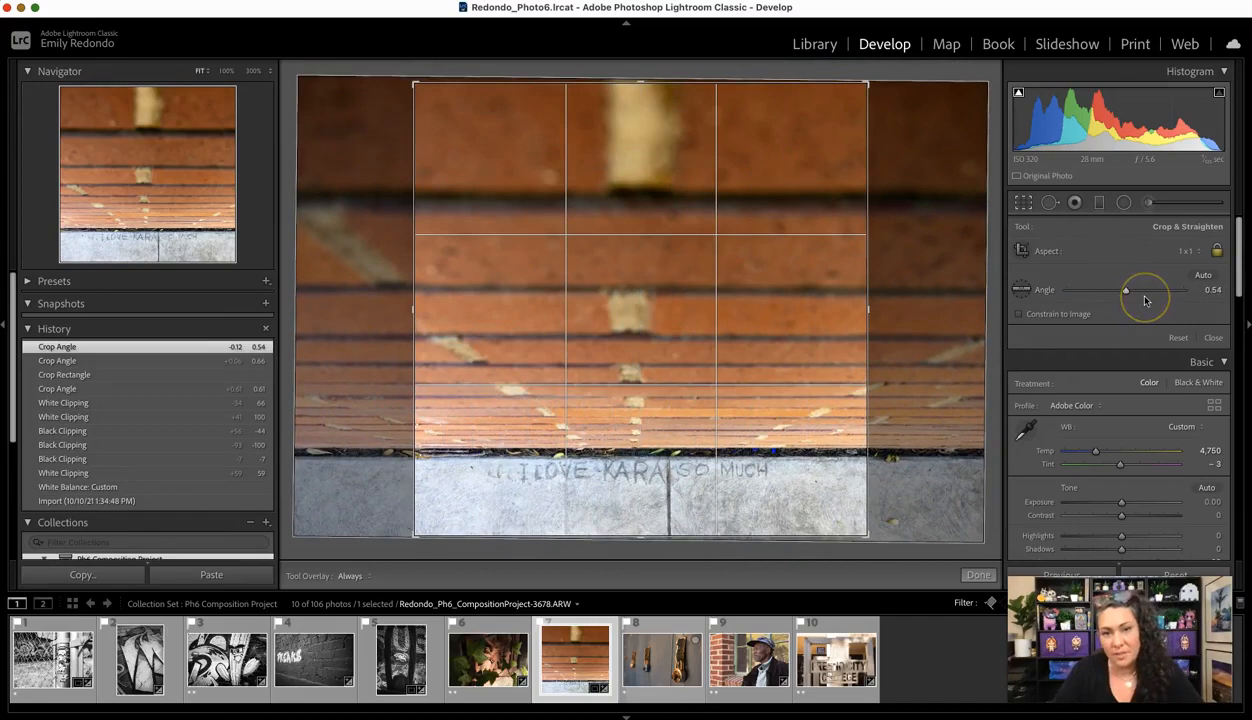
pyautogui.moveTo(869, 538); pyautogui.dragTo(857, 573)
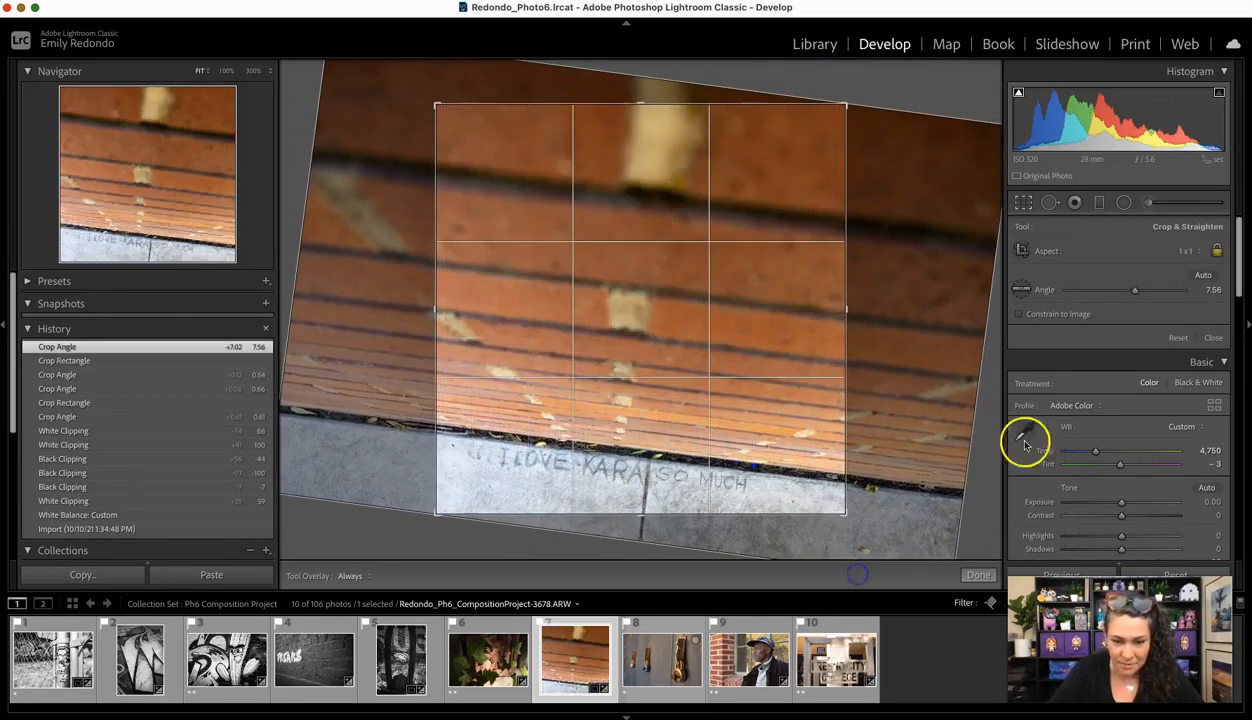
# - Try leveling the tilted photo with the Straighten tool, drawing the reference line along the edge between bricks and concrete
pyautogui.click(1023, 294)
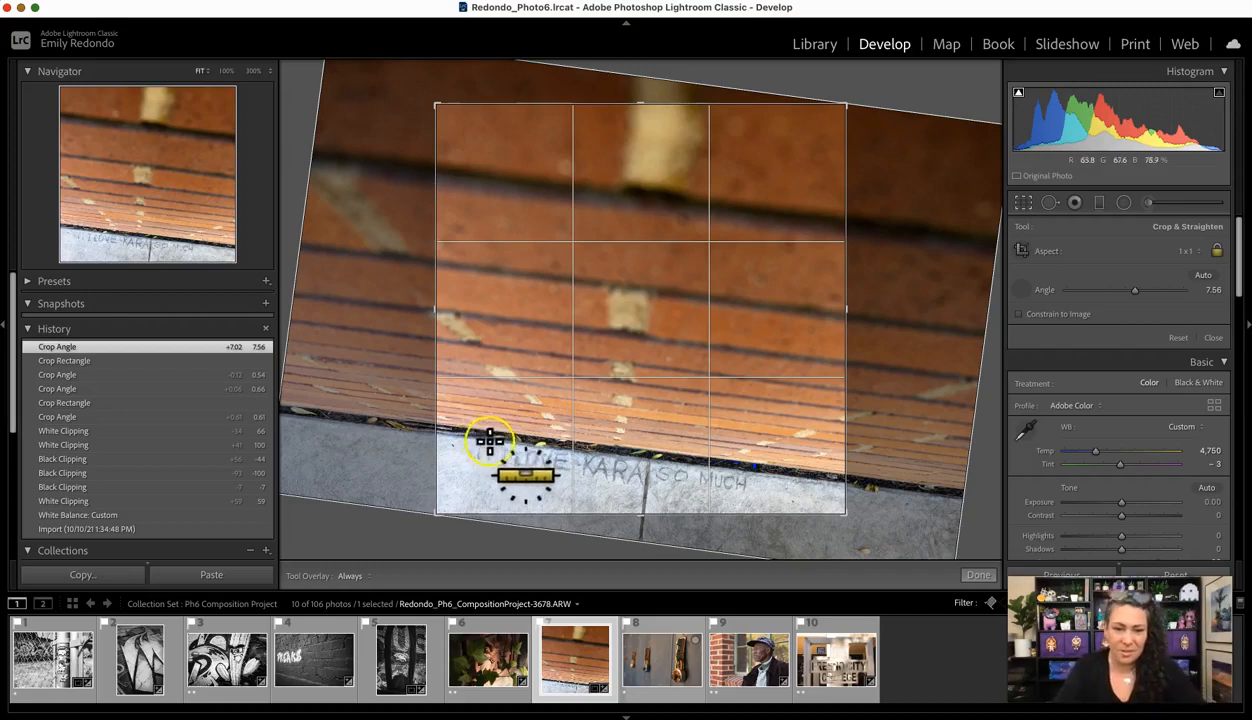
pyautogui.moveTo(476, 432); pyautogui.dragTo(475, 432)
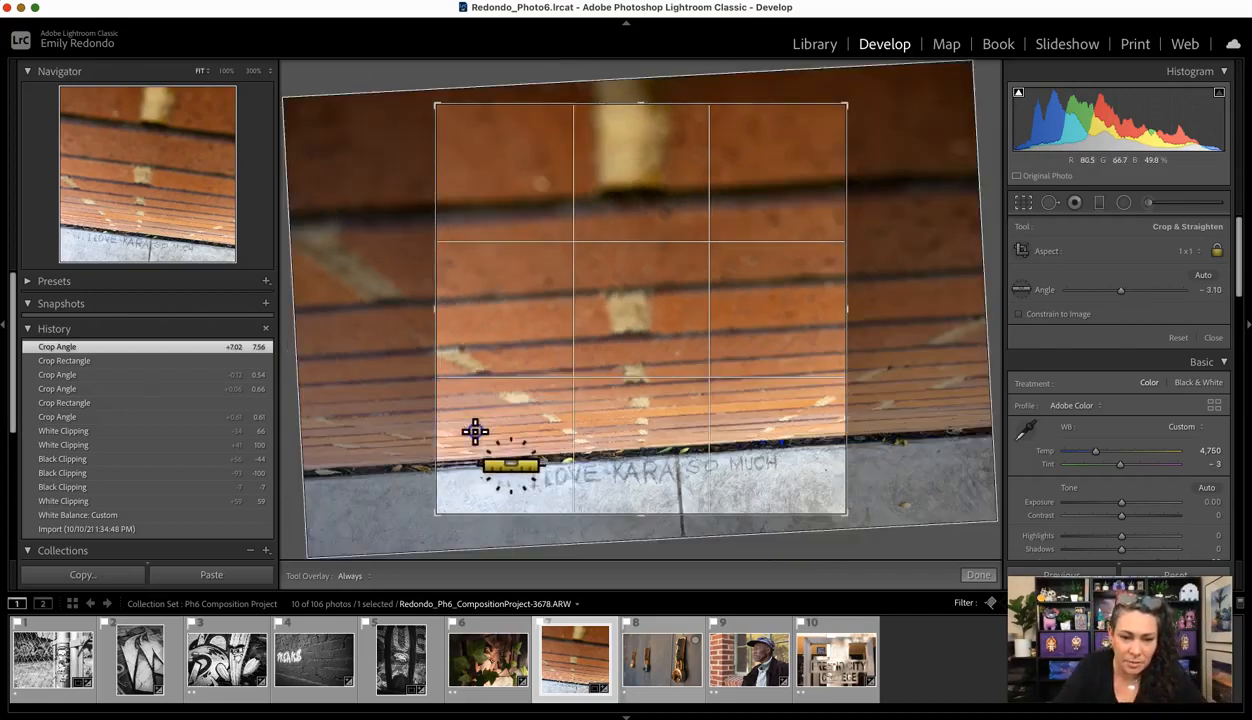
pyautogui.press('super+z')
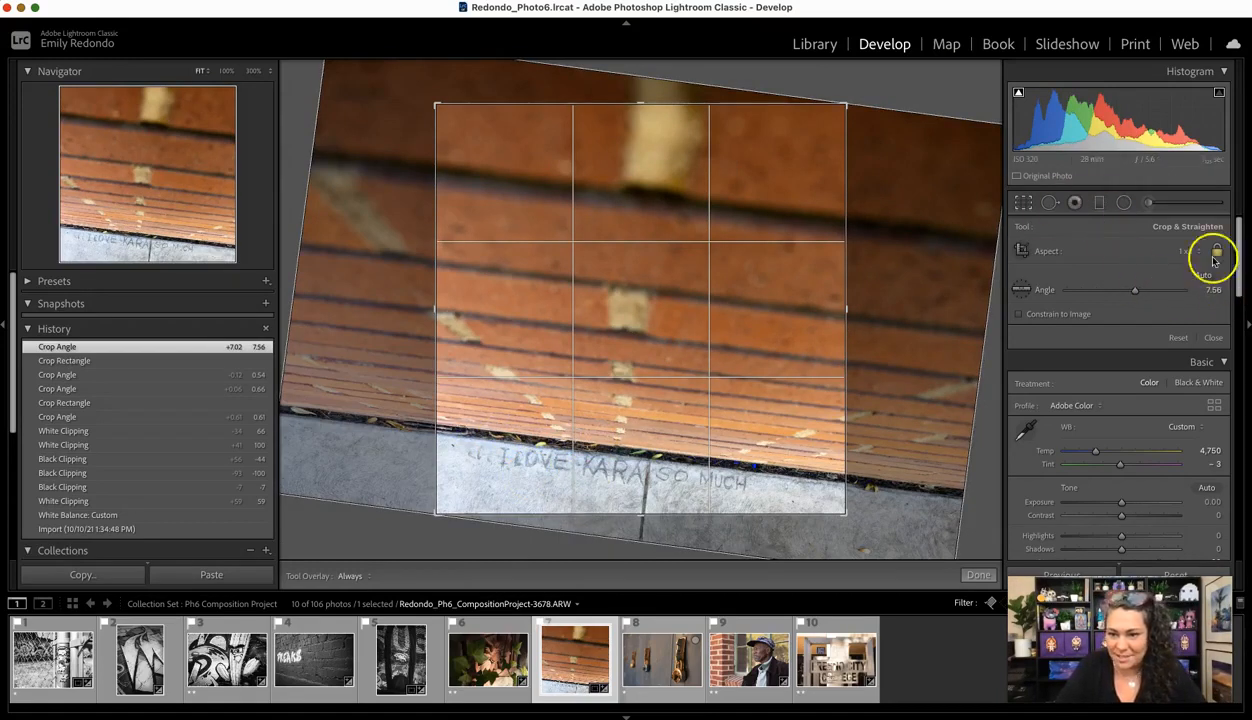
pyautogui.click(1022, 292)
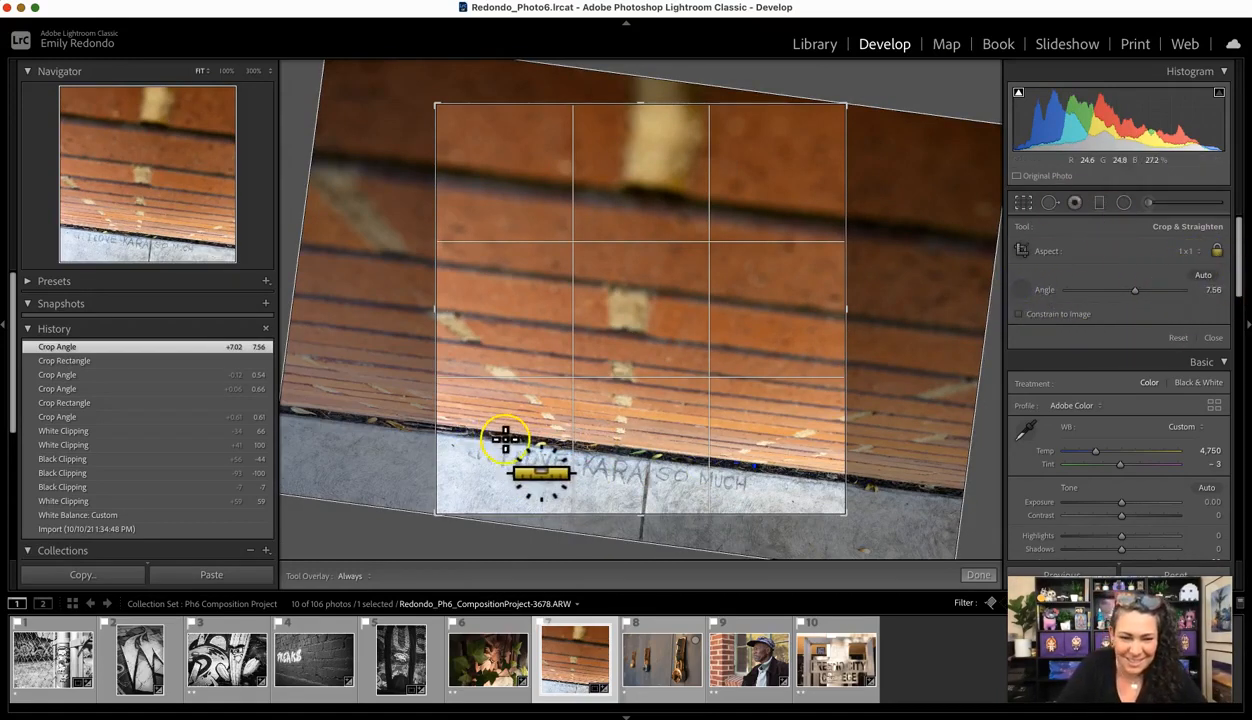
pyautogui.moveTo(500, 437); pyautogui.dragTo(786, 473)
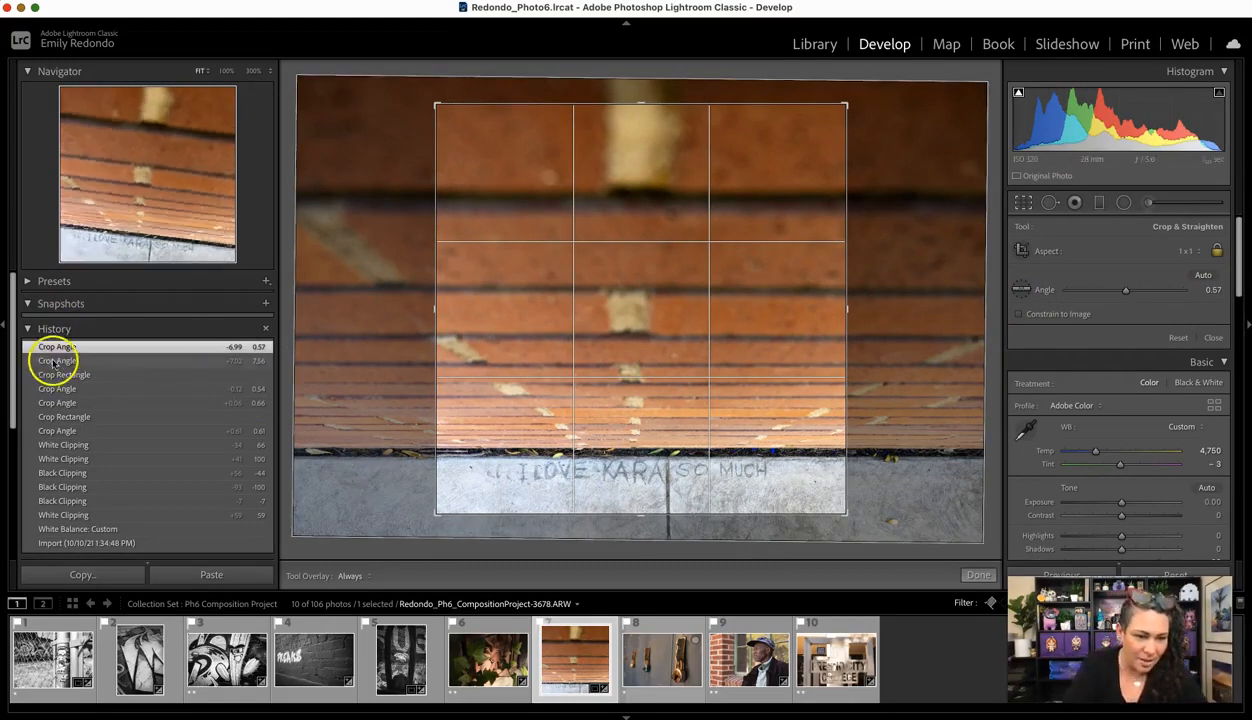
# - Restore the earlier square crop at angle 0.61 from the edit history and finish cropping
pyautogui.click(60, 416)
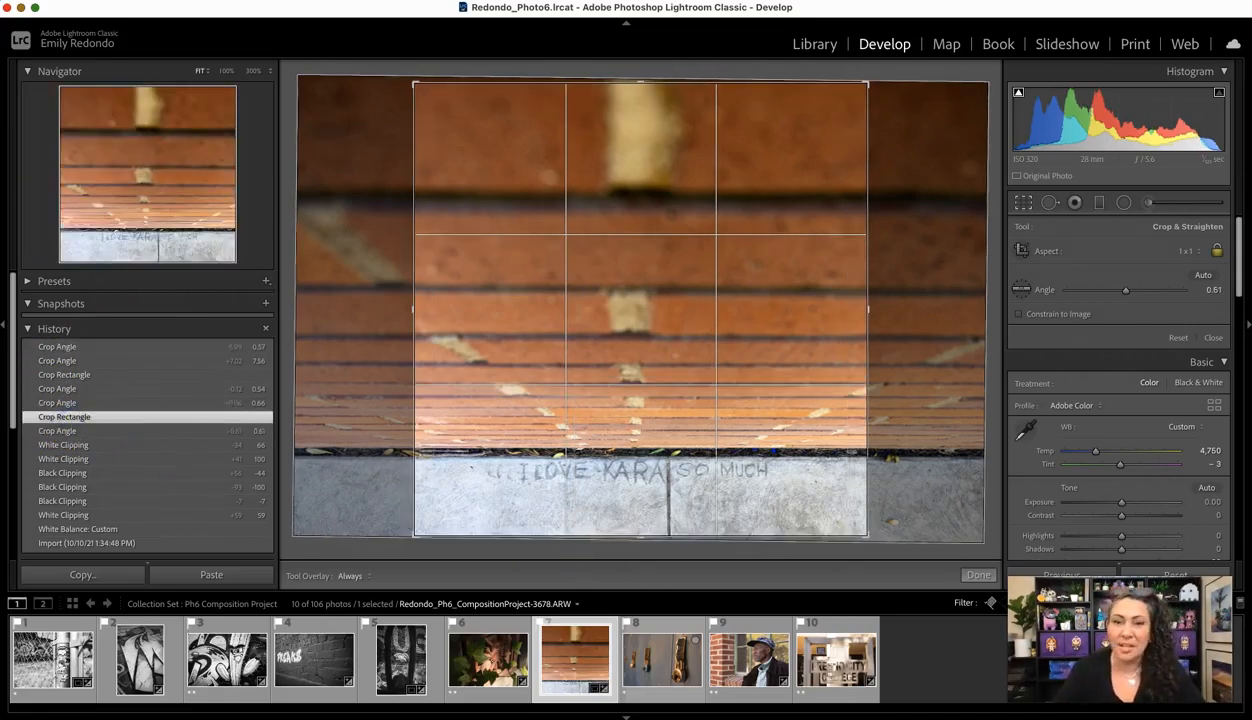
pyautogui.click(1025, 206)
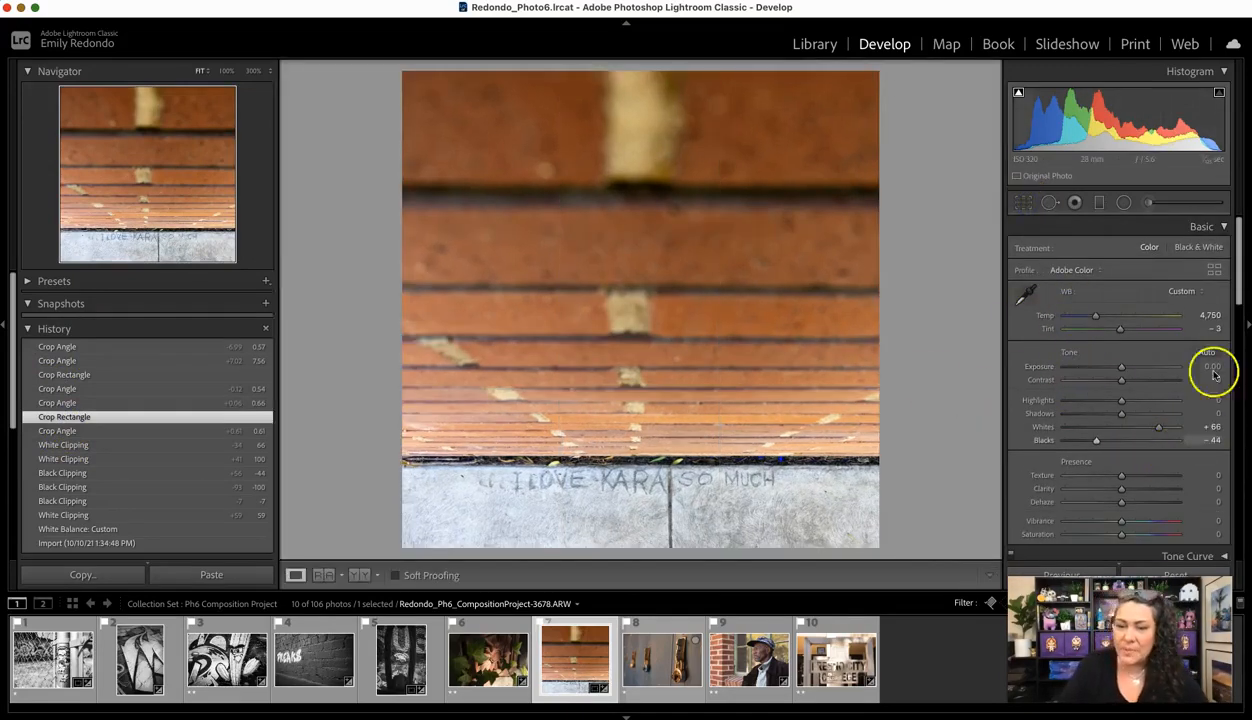
pyautogui.moveTo(1237, 280); pyautogui.dragTo(1237, 288)
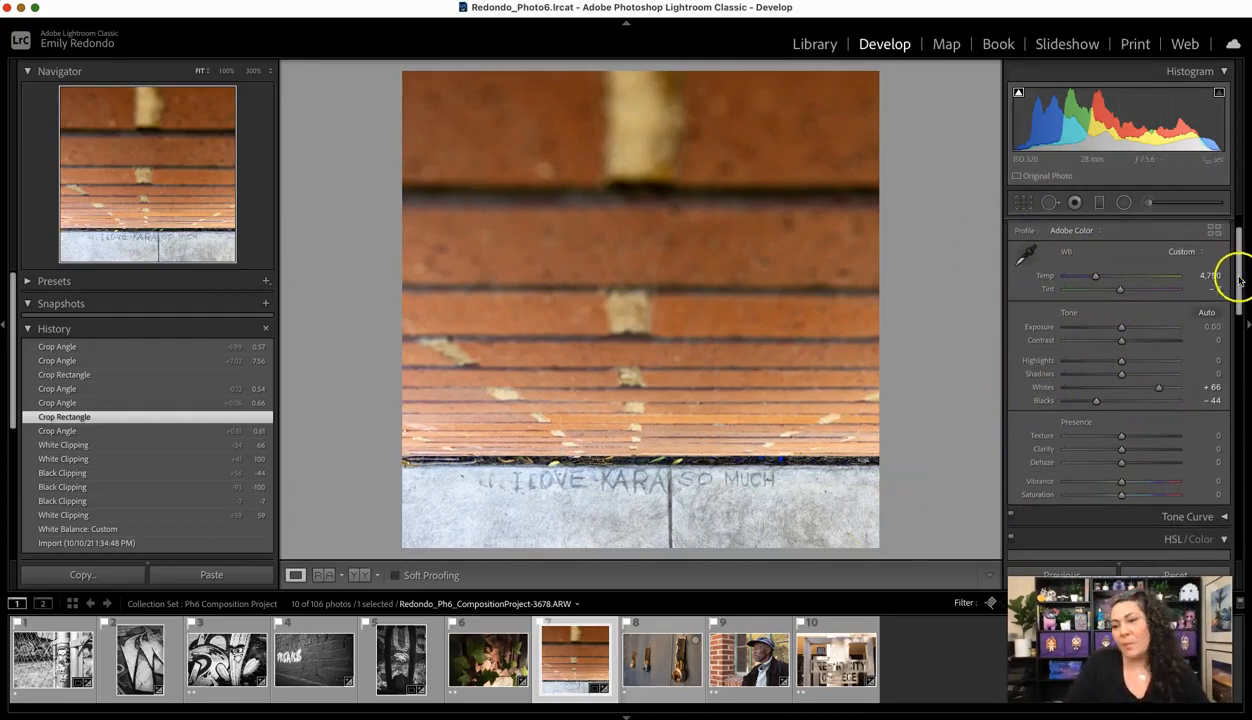
pyautogui.moveTo(1240, 280); pyautogui.dragTo(1236, 265)
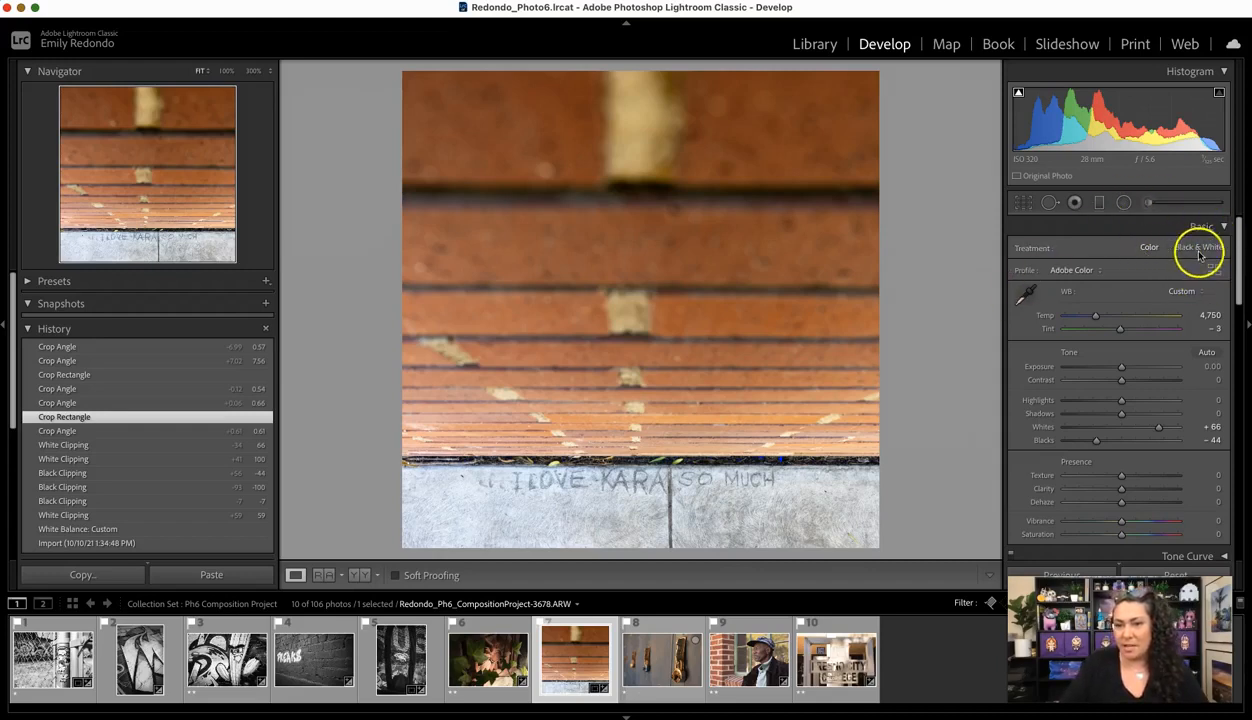
# - Convert the cropped brick wall photo from color to the Black & White treatment
pyautogui.scroll(-3, 1236, 254)
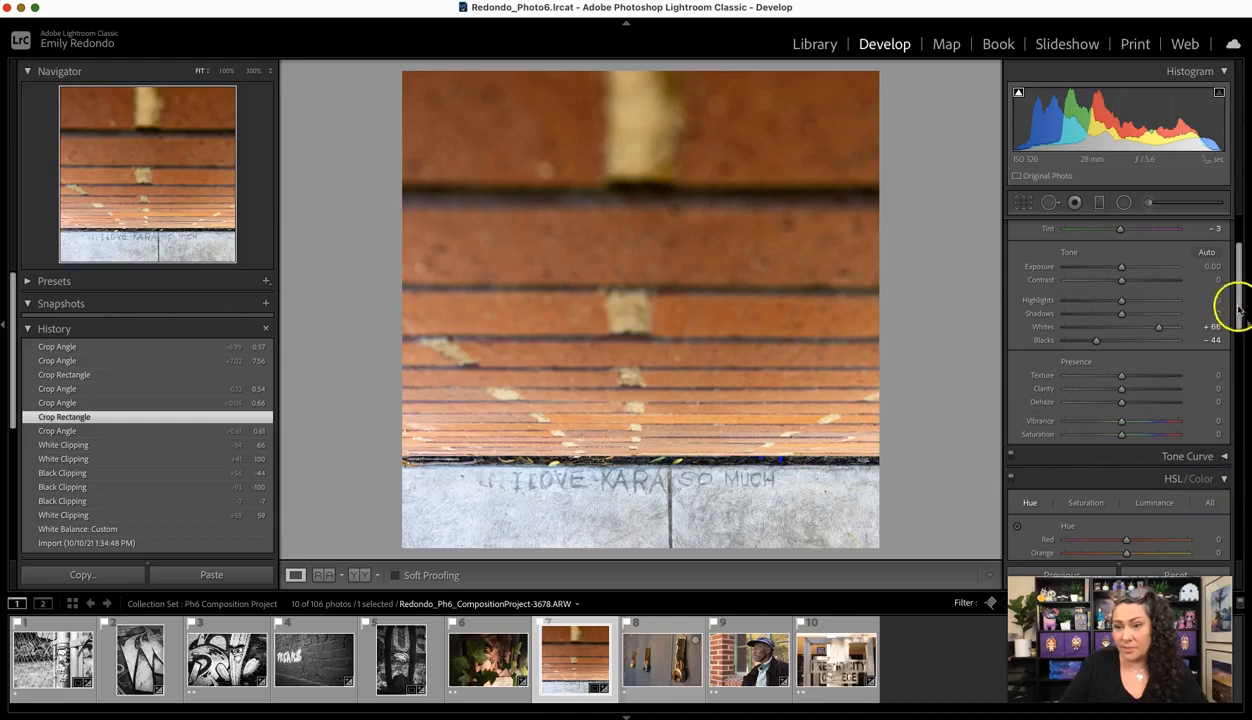
pyautogui.scroll(3, 1241, 320)
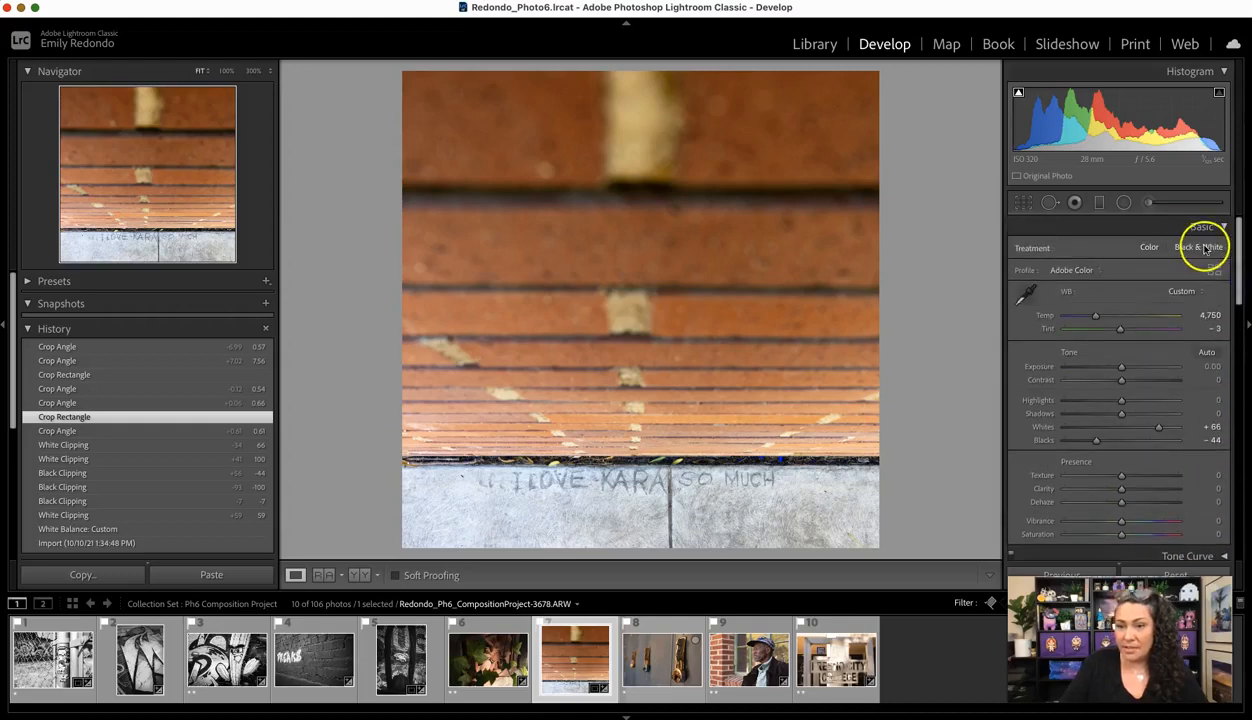
pyautogui.click(1206, 248)
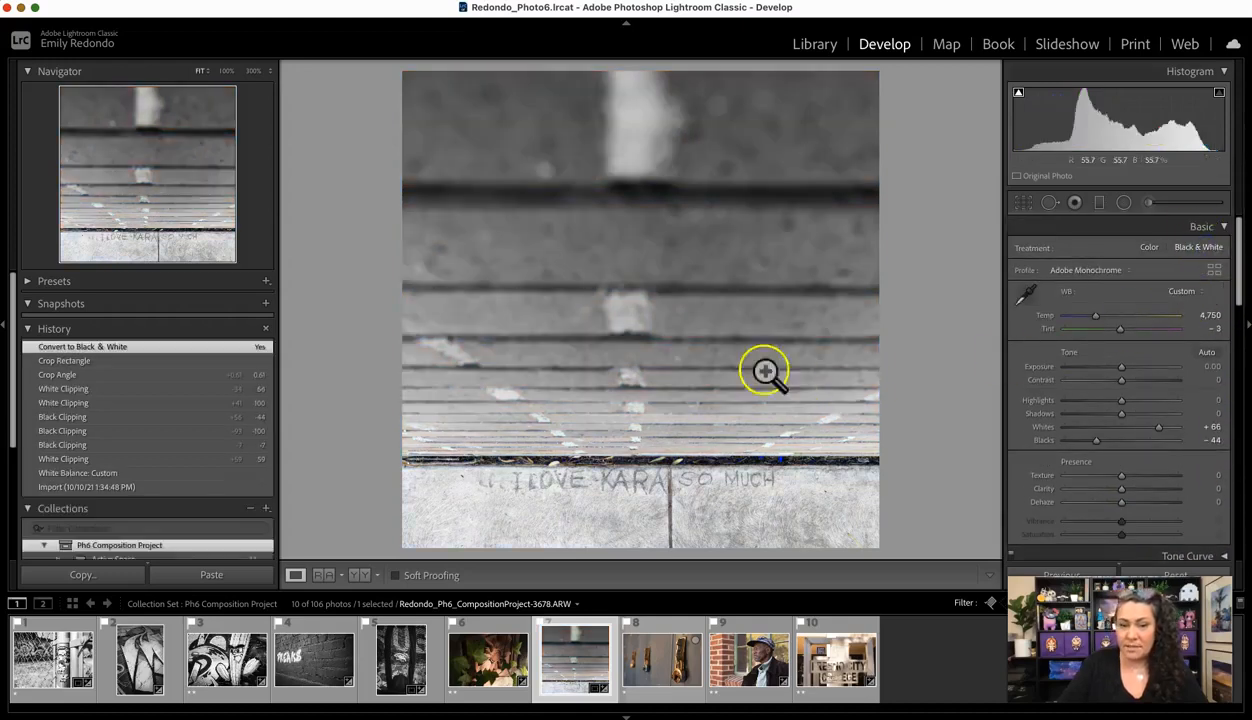
# - Darken the bricks in the Black & White Mix by setting Red to -55 and Orange to -21
pyautogui.scroll(-2, 1241, 245)
pyautogui.scroll(-3, 1241, 245)
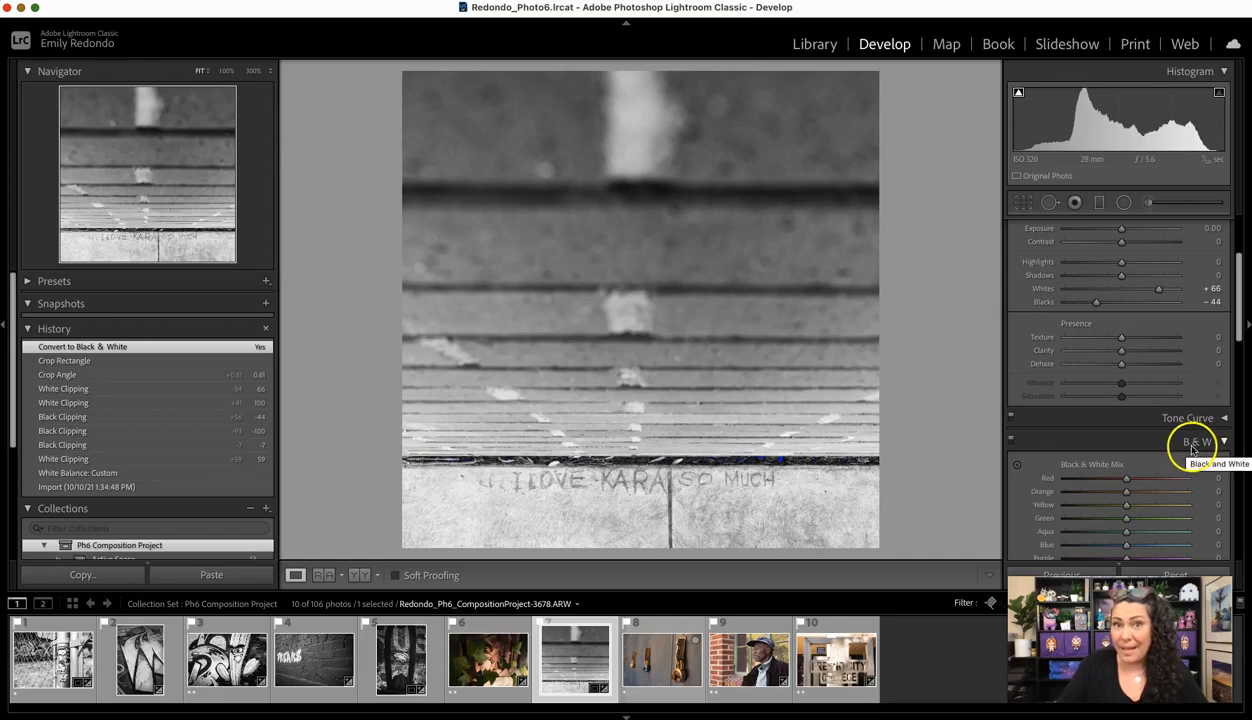
pyautogui.moveTo(1238, 292); pyautogui.dragTo(1238, 329)
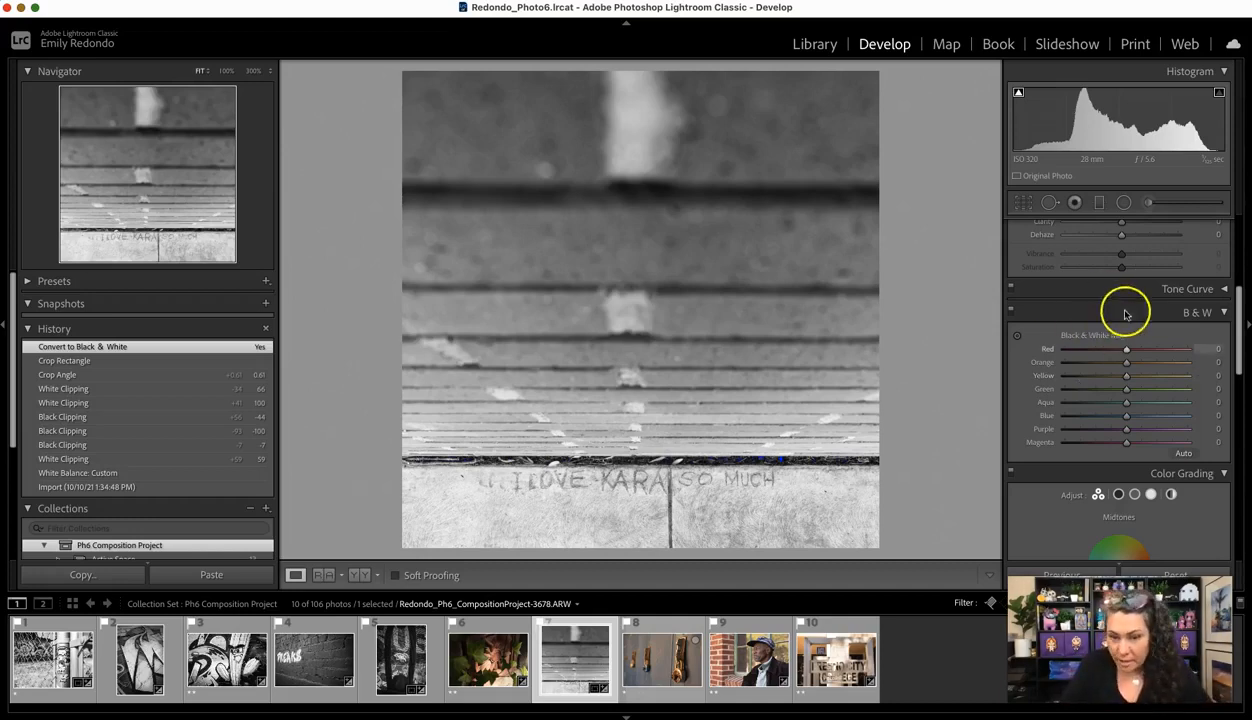
pyautogui.moveTo(1109, 354)
pyautogui.mouseDown()
pyautogui.moveTo(1072, 352)
pyautogui.moveTo(1066, 366)
pyautogui.moveTo(1195, 350)
pyautogui.moveTo(1090, 358)
pyautogui.mouseUp()
pyautogui.moveTo(1126, 362); pyautogui.dragTo(1113, 393)
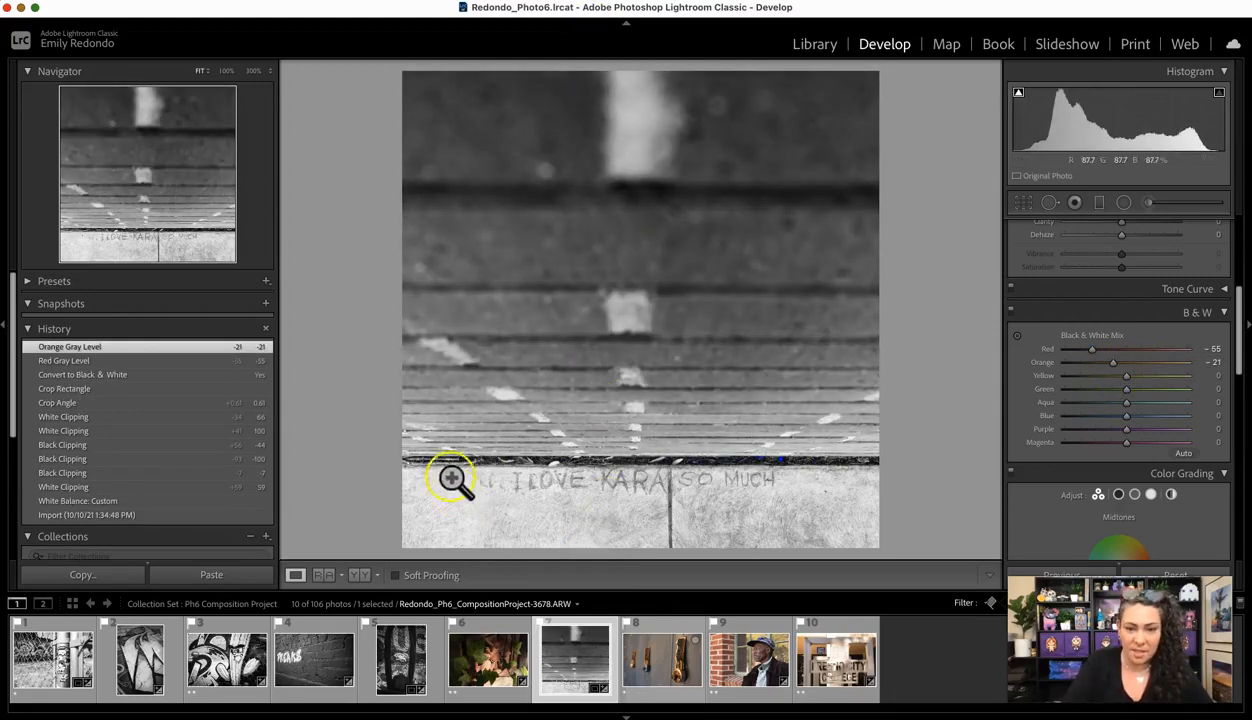
# - Set Green to +10 in the Black & White Mix and compare the photo with its unedited version
pyautogui.moveTo(662, 651)
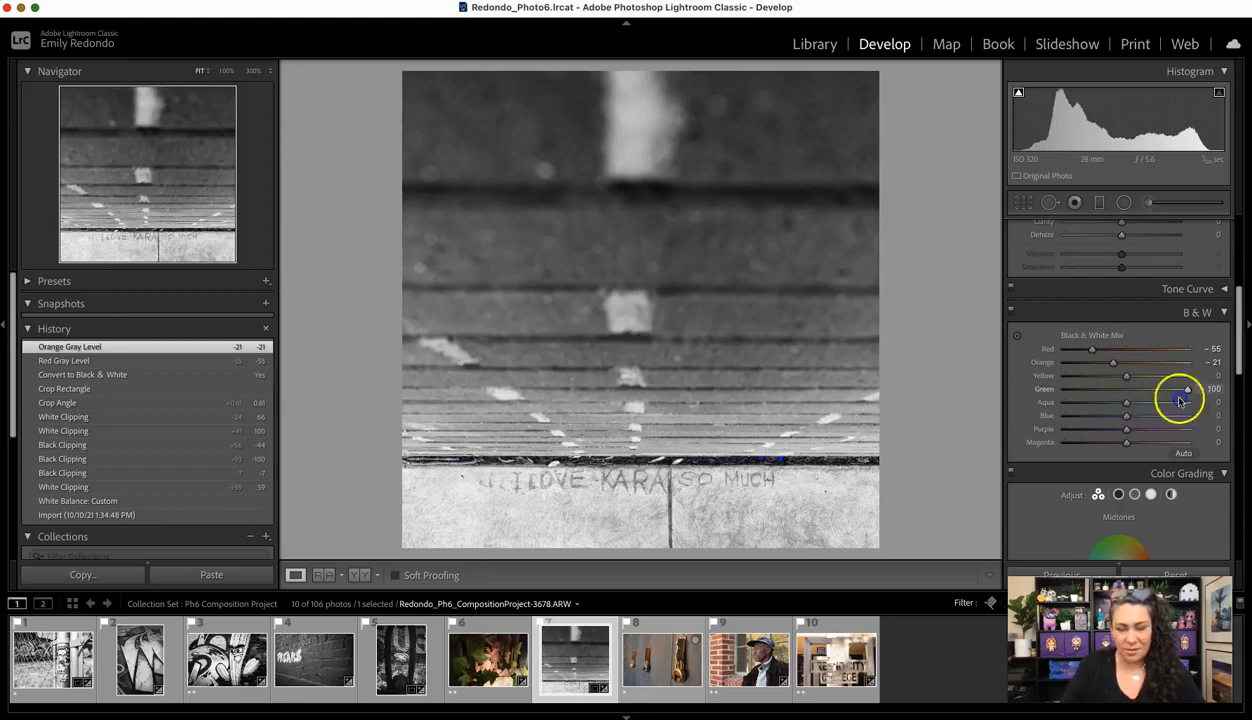
pyautogui.moveTo(1160, 405); pyautogui.dragTo(1190, 401)
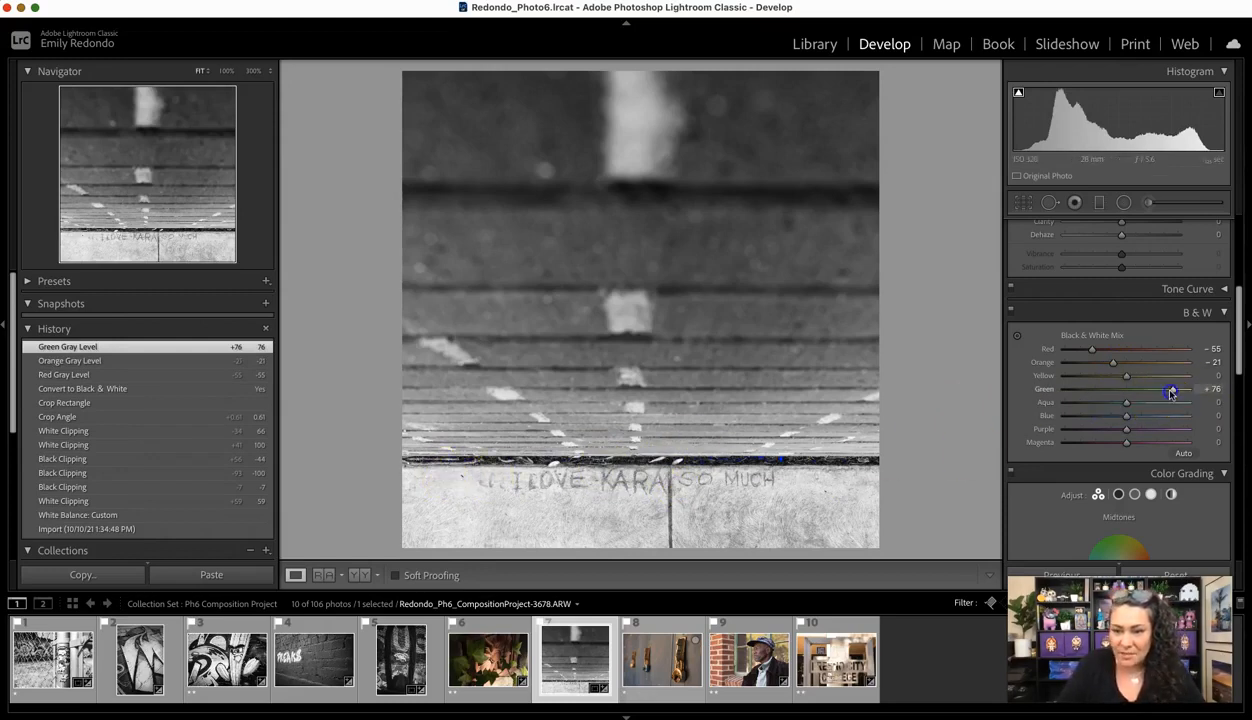
pyautogui.moveTo(991, 411); pyautogui.dragTo(1134, 392)
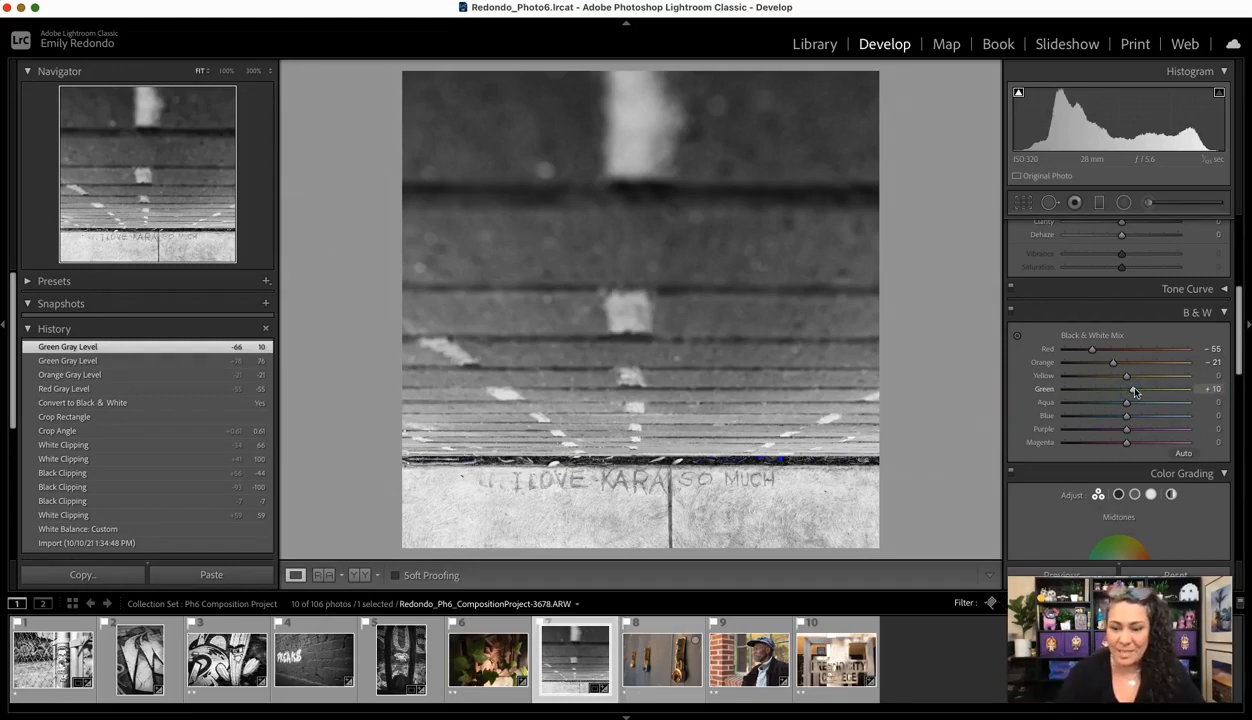
pyautogui.press('\\')
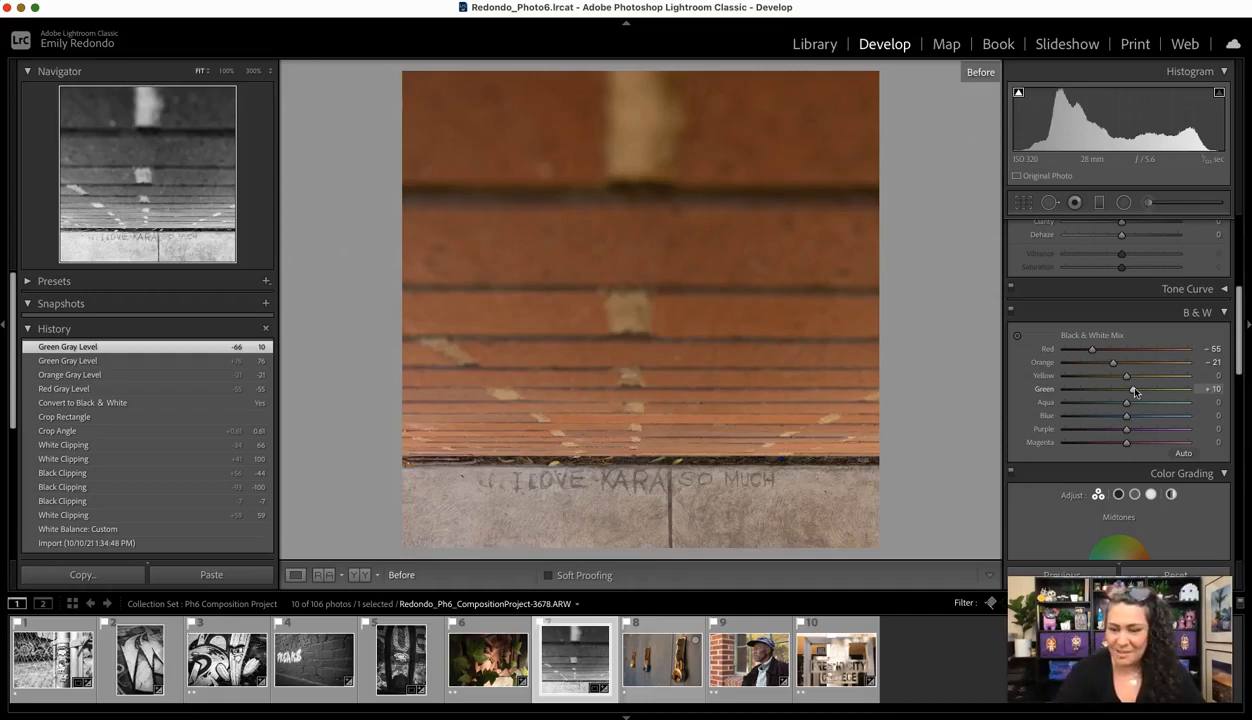
pyautogui.press('\\')
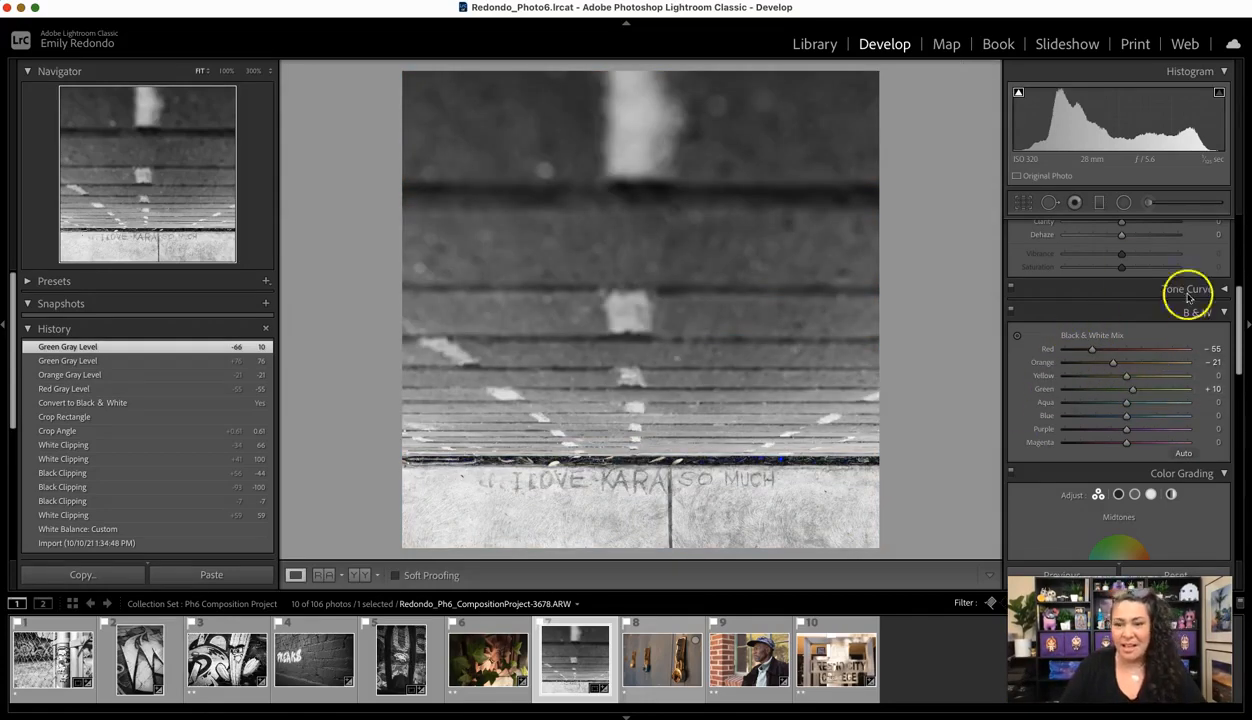
# - Set the photo's Texture and Clarity to +46 each
pyautogui.moveTo(1238, 313); pyautogui.dragTo(1236, 251)
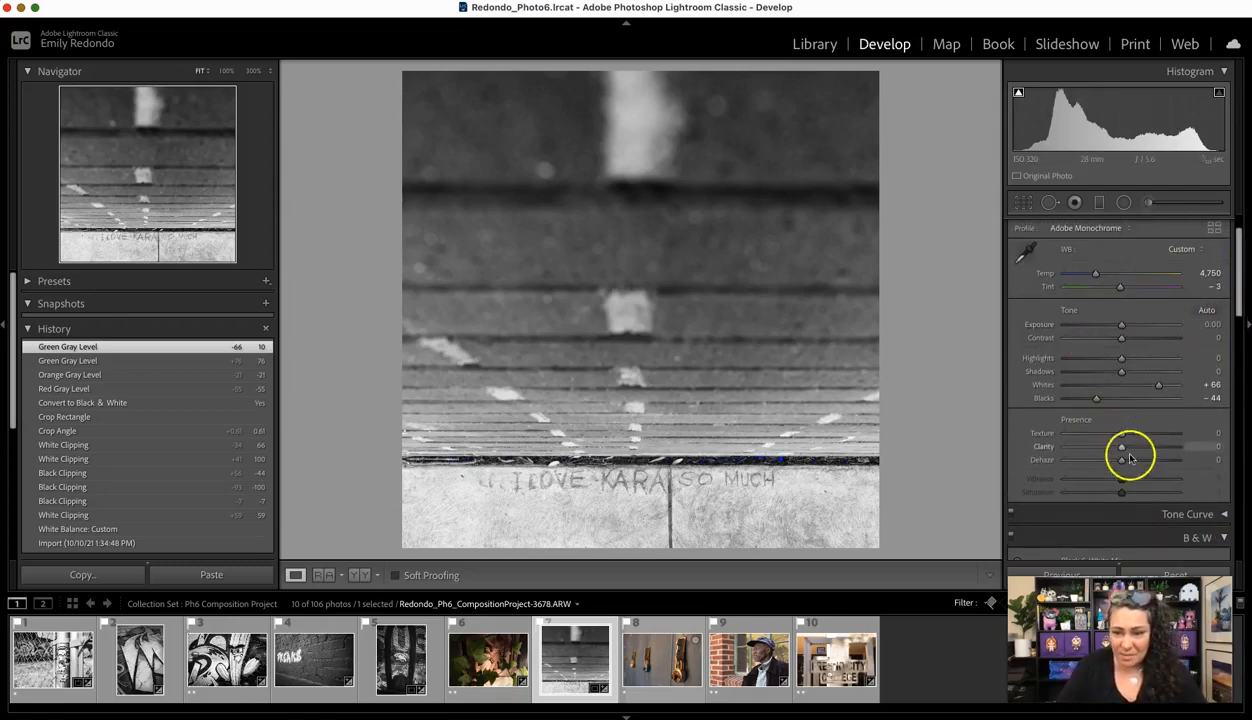
pyautogui.moveTo(1140, 438); pyautogui.dragTo(1149, 479)
pyautogui.moveTo(1238, 306); pyautogui.dragTo(1239, 268)
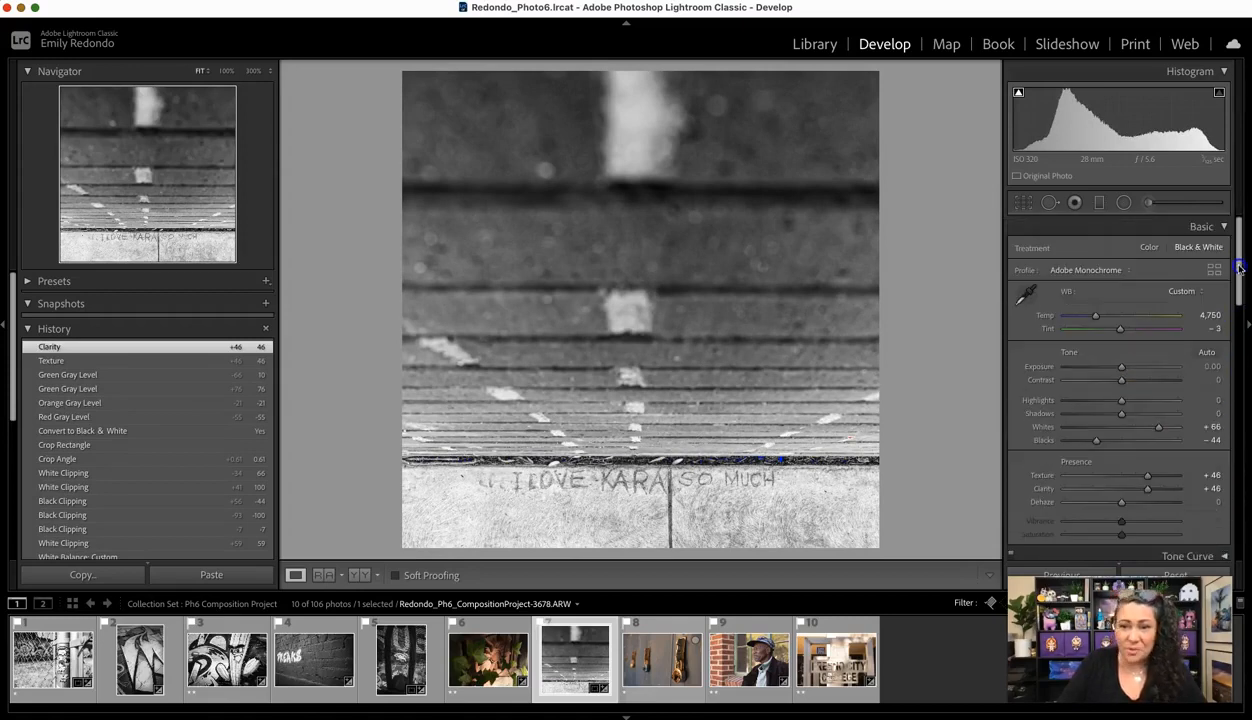
# - Add a graduated filter across the middle and upper bricks with Exposure at -0.62 and widen its transition
pyautogui.click(1099, 204)
pyautogui.moveTo(643, 381); pyautogui.dragTo(646, 510)
pyautogui.click(647, 437)
pyautogui.moveTo(647, 437); pyautogui.dragTo(644, 398)
pyautogui.moveTo(1138, 303); pyautogui.dragTo(1113, 298)
pyautogui.moveTo(620, 337); pyautogui.dragTo(643, 153)
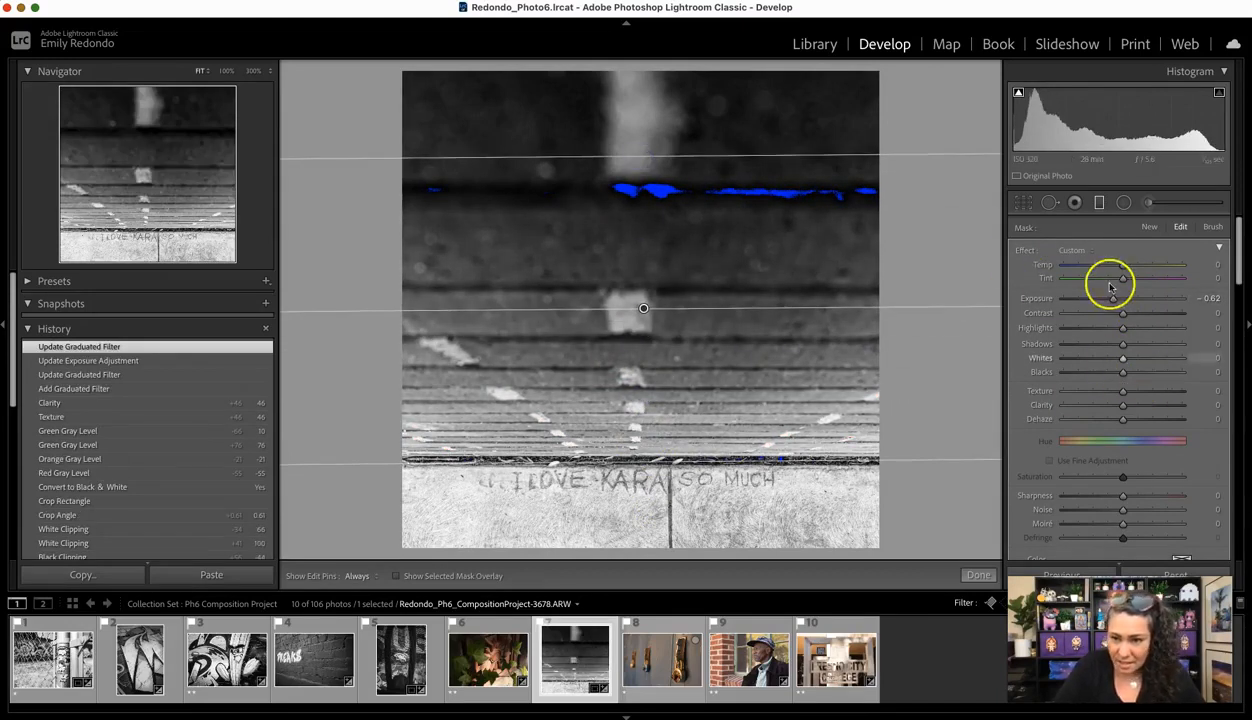
# - Set the graduated filter's Exposure to -0.17, move it up onto the upper bricks, and finish editing it
pyautogui.moveTo(1115, 301); pyautogui.dragTo(1119, 299)
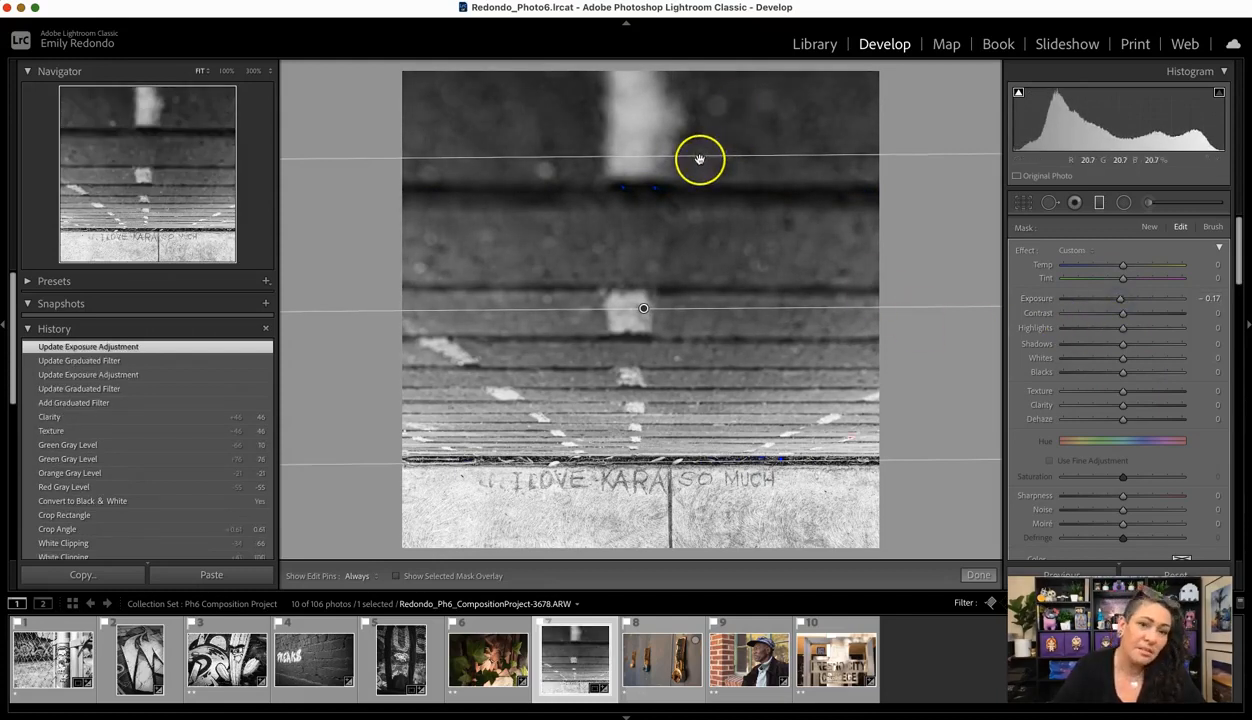
pyautogui.moveTo(643, 307); pyautogui.dragTo(651, 224)
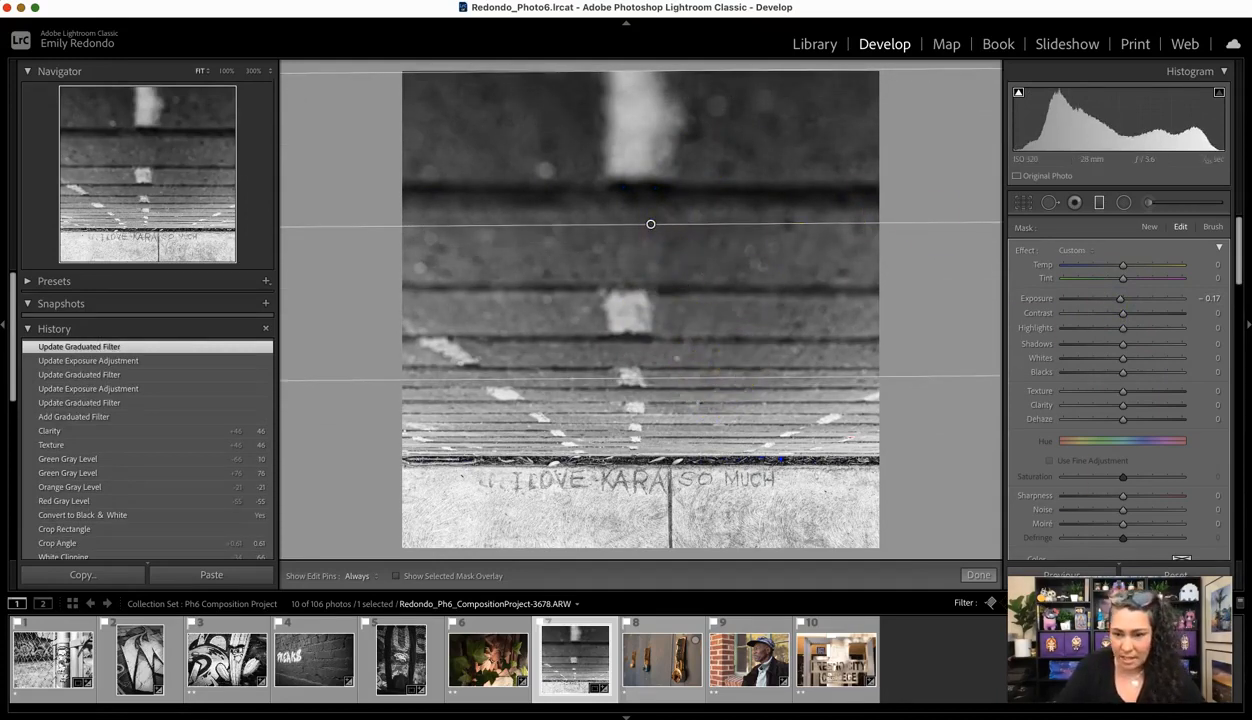
pyautogui.click(1099, 203)
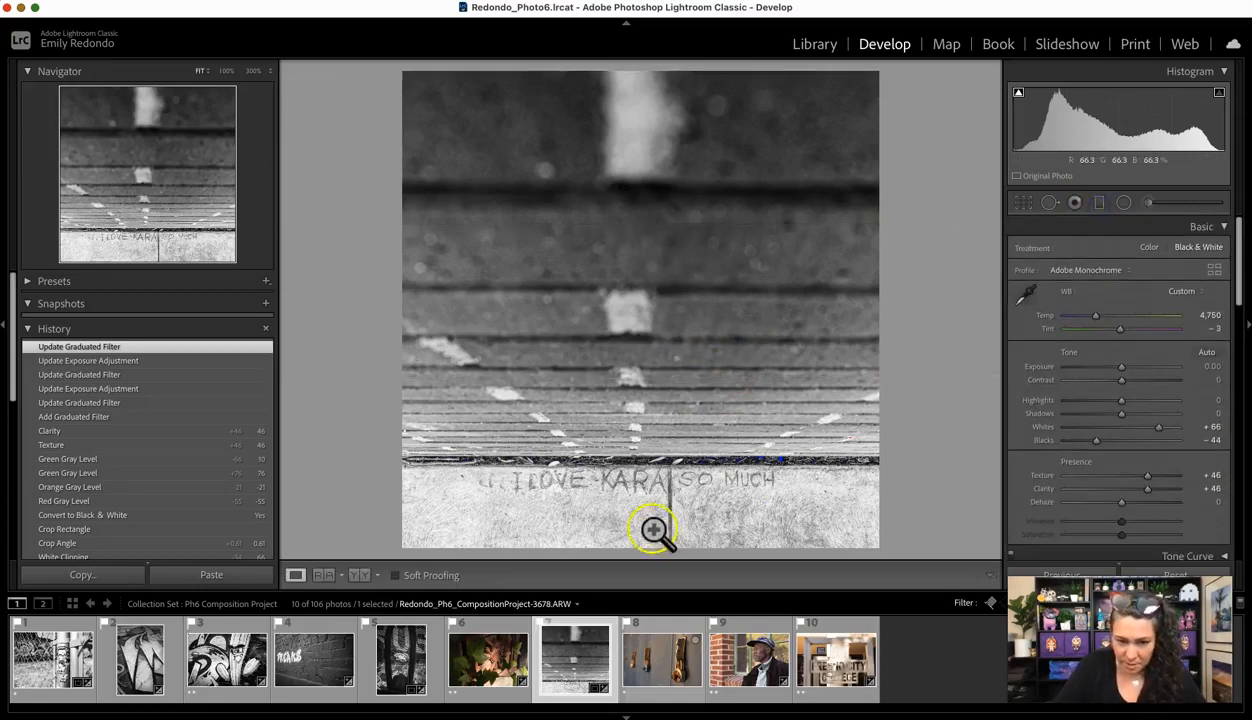
# - Add a second graduated filter rising from the photo's bottom edge over the concrete, with Exposure at -0.40
pyautogui.click(1101, 203)
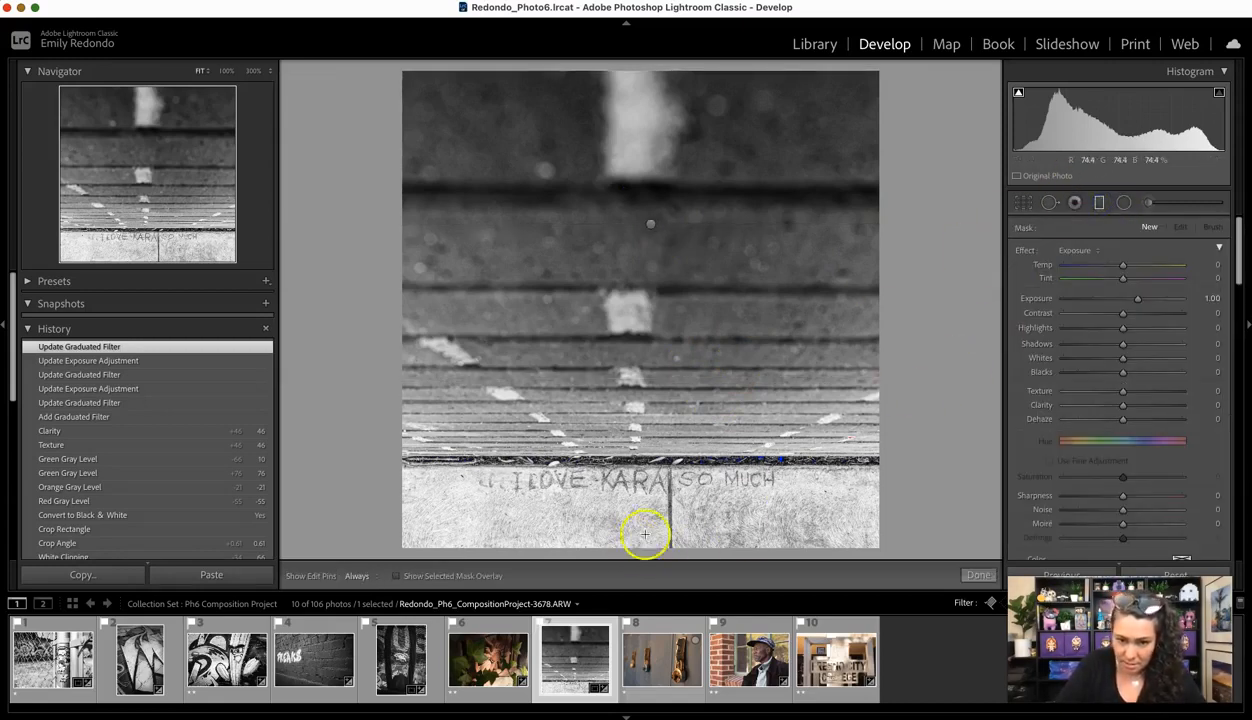
pyautogui.moveTo(638, 549); pyautogui.dragTo(638, 495)
pyautogui.moveTo(1137, 299); pyautogui.dragTo(1117, 301)
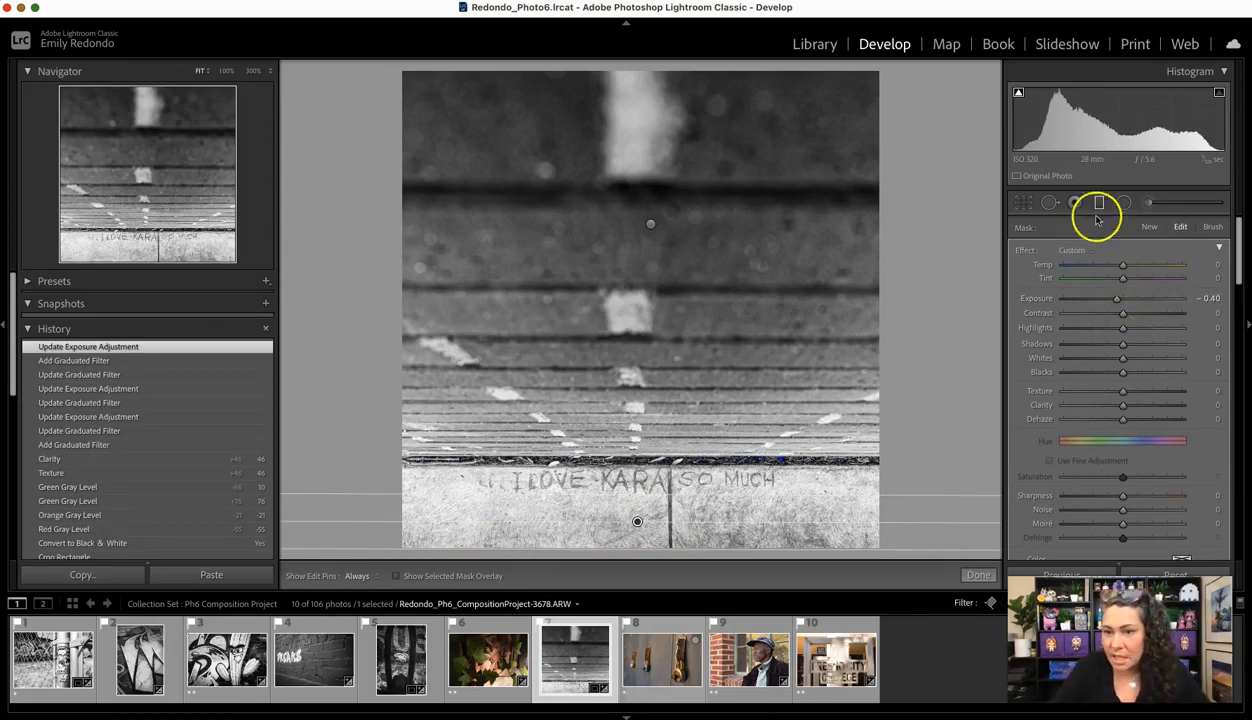
# - Paint an Adjustment Brush mask over the full line of lettering written in the concrete
pyautogui.click(1049, 205)
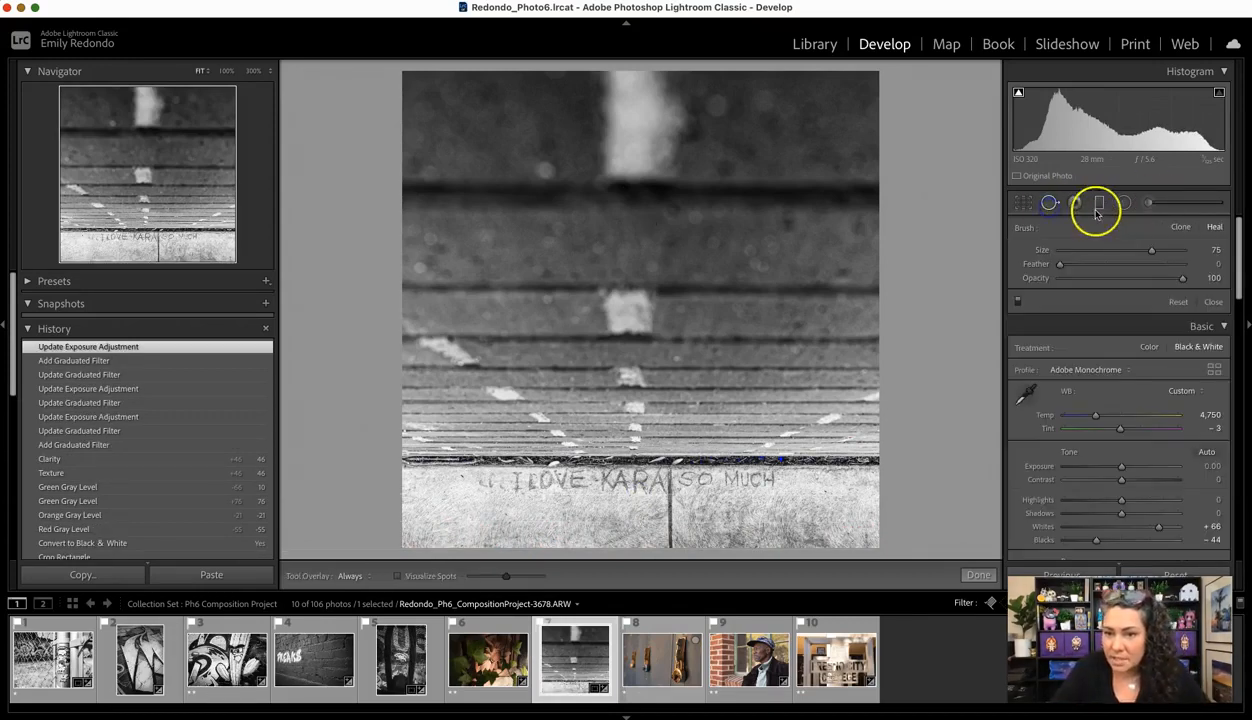
pyautogui.click(1149, 205)
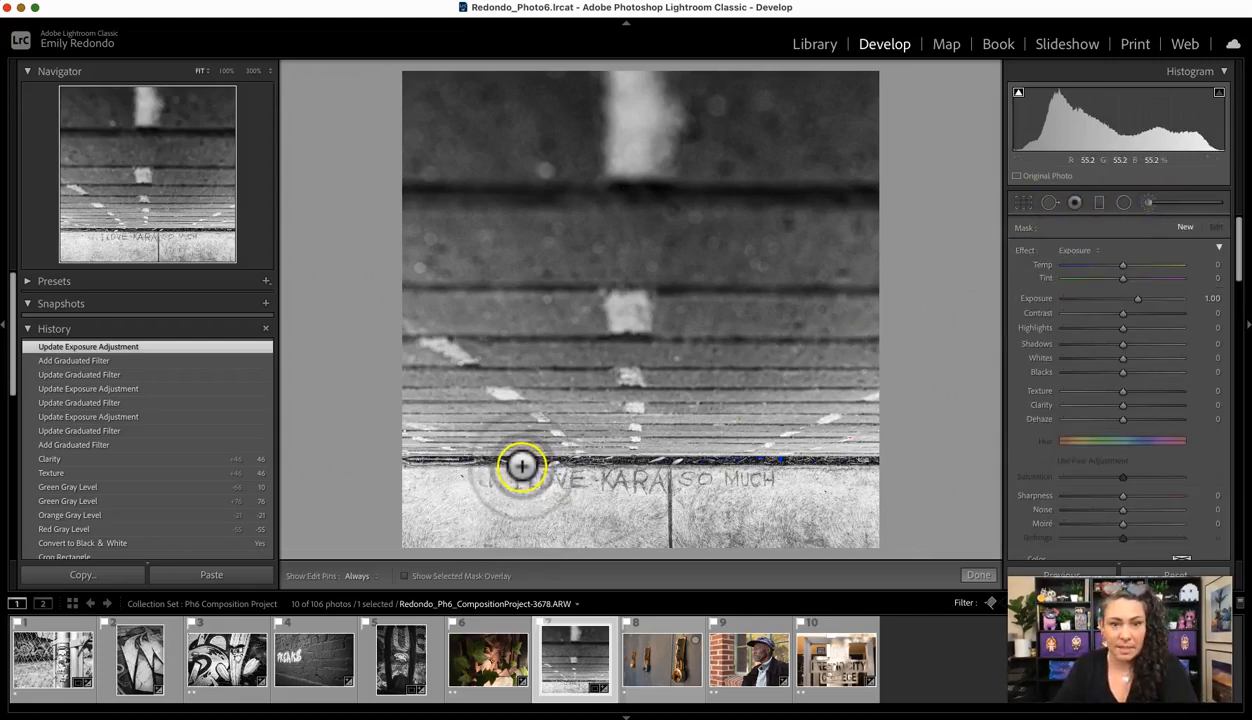
pyautogui.moveTo(484, 481)
pyautogui.mouseDown()
pyautogui.moveTo(530, 481)
pyautogui.moveTo(475, 481)
pyautogui.moveTo(529, 478)
pyautogui.moveTo(475, 466)
pyautogui.moveTo(524, 472)
pyautogui.moveTo(480, 479)
pyautogui.moveTo(490, 489)
pyautogui.moveTo(543, 489)
pyautogui.moveTo(506, 497)
pyautogui.moveTo(584, 479)
pyautogui.moveTo(516, 473)
pyautogui.moveTo(624, 481)
pyautogui.moveTo(537, 486)
pyautogui.moveTo(648, 491)
pyautogui.moveTo(565, 479)
pyautogui.moveTo(687, 479)
pyautogui.moveTo(589, 482)
pyautogui.moveTo(652, 490)
pyautogui.moveTo(583, 477)
pyautogui.moveTo(665, 482)
pyautogui.moveTo(573, 481)
pyautogui.moveTo(688, 476)
pyautogui.moveTo(537, 473)
pyautogui.moveTo(760, 474)
pyautogui.moveTo(769, 479)
pyautogui.moveTo(704, 488)
pyautogui.moveTo(774, 490)
pyautogui.mouseUp()
pyautogui.moveTo(703, 483)
pyautogui.mouseDown()
pyautogui.moveTo(775, 481)
pyautogui.moveTo(623, 483)
pyautogui.moveTo(725, 490)
pyautogui.moveTo(669, 499)
pyautogui.moveTo(449, 495)
pyautogui.moveTo(576, 498)
pyautogui.moveTo(535, 483)
pyautogui.moveTo(455, 487)
pyautogui.moveTo(485, 476)
pyautogui.moveTo(457, 472)
pyautogui.moveTo(793, 472)
pyautogui.moveTo(548, 478)
pyautogui.moveTo(793, 481)
pyautogui.moveTo(768, 492)
pyautogui.moveTo(791, 487)
pyautogui.moveTo(792, 473)
pyautogui.moveTo(793, 484)
pyautogui.moveTo(740, 491)
pyautogui.moveTo(564, 483)
pyautogui.moveTo(627, 495)
pyautogui.moveTo(531, 501)
pyautogui.moveTo(494, 477)
pyautogui.moveTo(827, 455)
pyautogui.mouseUp()
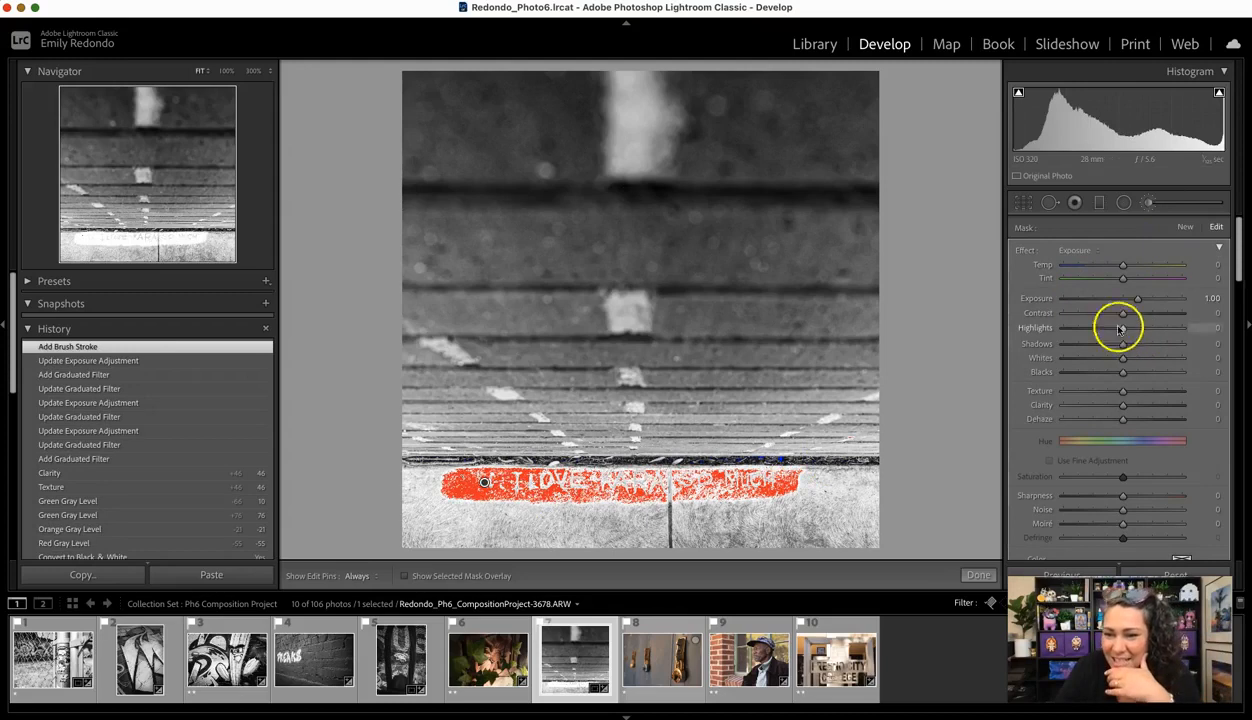
# - Reset the lettering mask's Exposure to 0, set its Contrast to 78 and Blacks to -53, and close the brush
pyautogui.doubleClick(1038, 299)
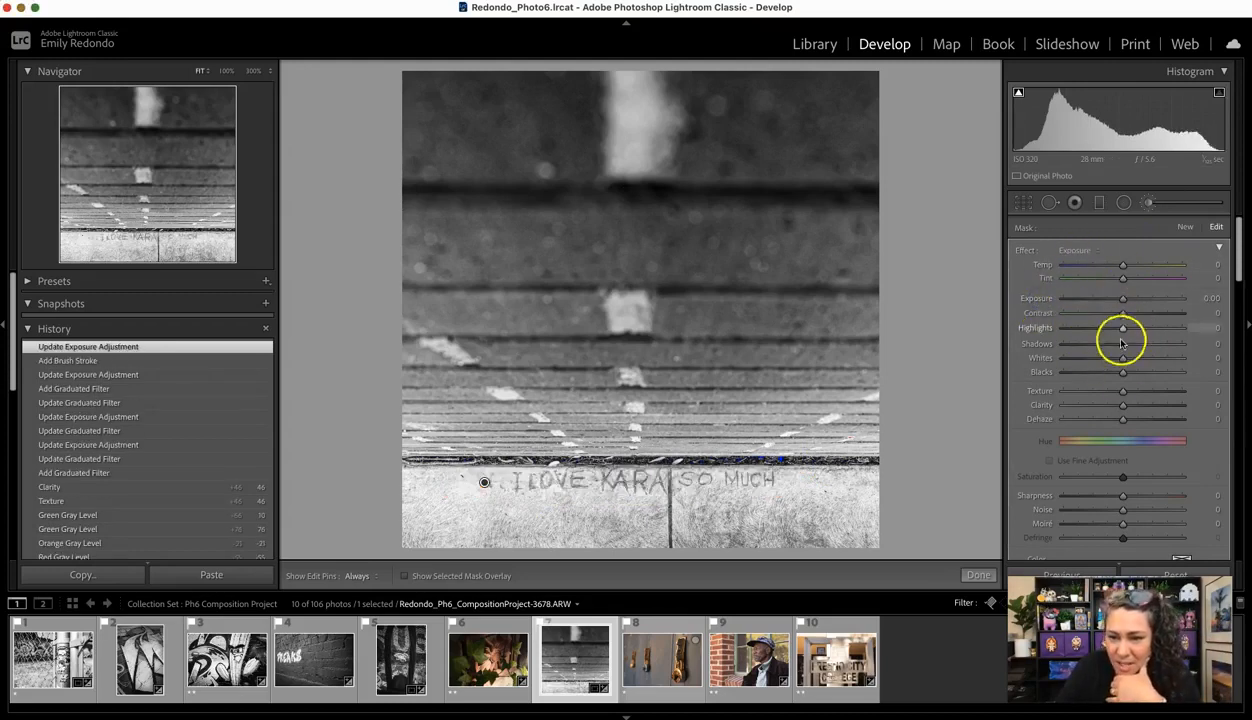
pyautogui.moveTo(1122, 316); pyautogui.dragTo(1126, 316)
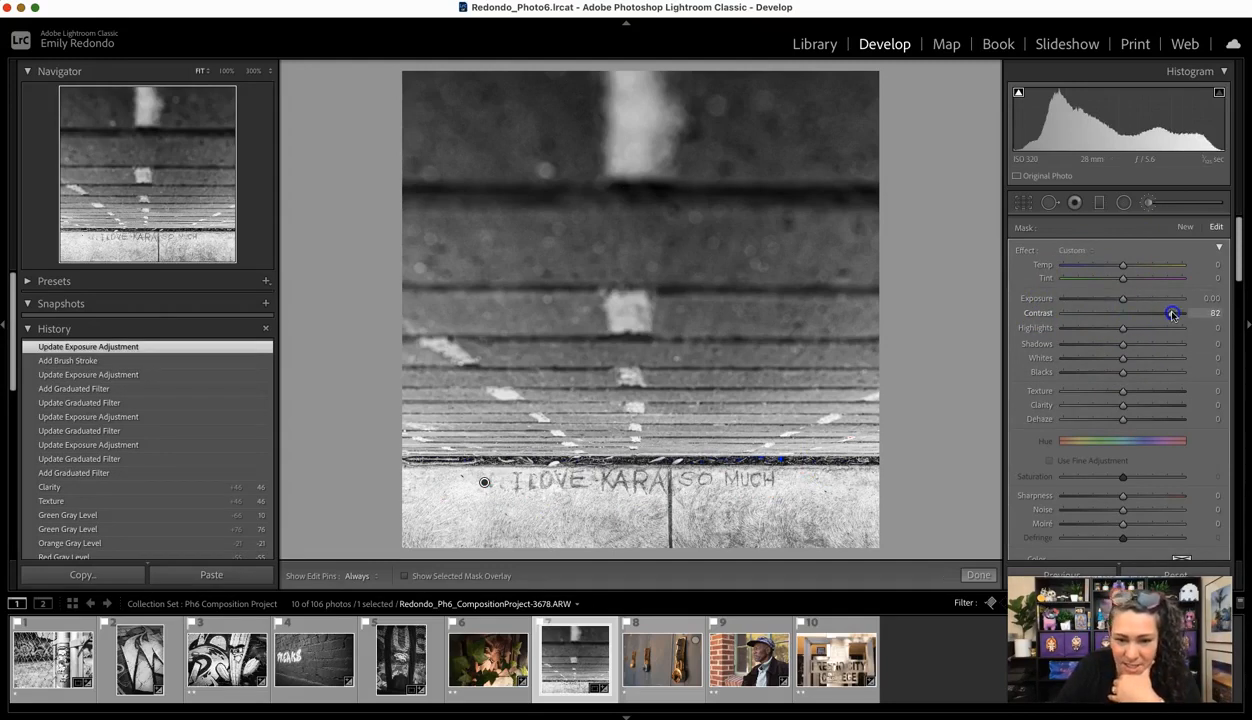
pyautogui.moveTo(1169, 315); pyautogui.dragTo(1169, 315)
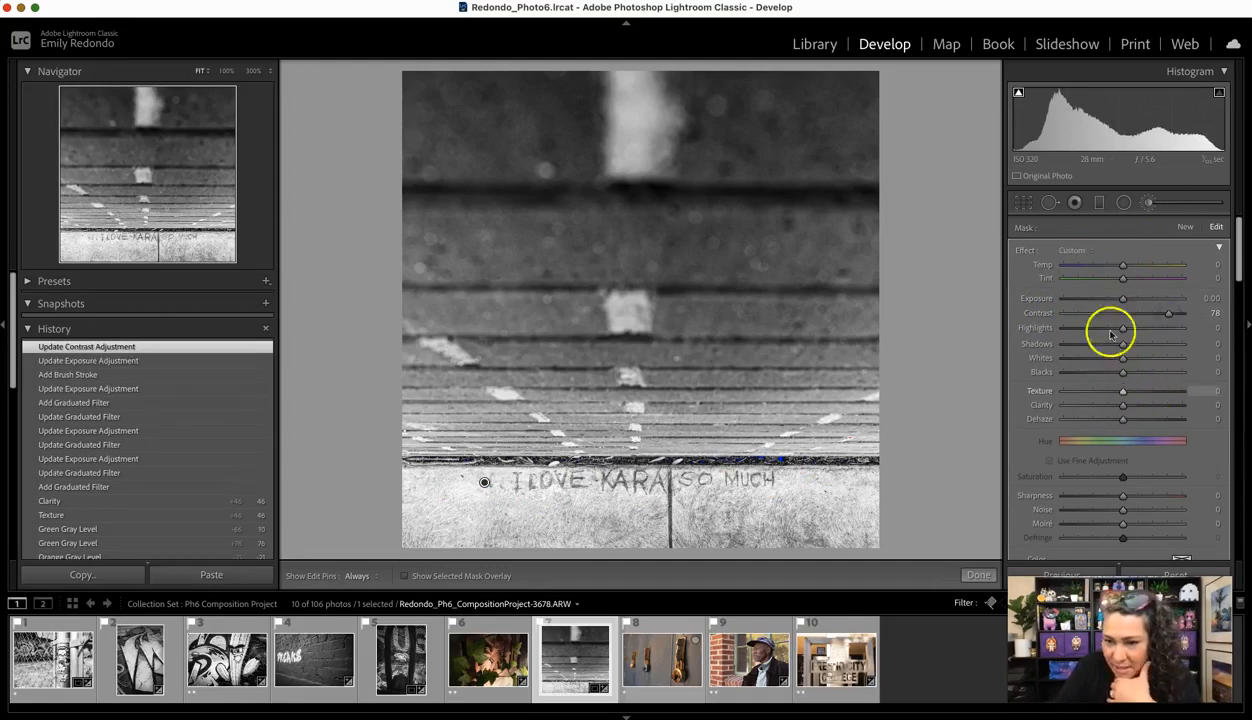
pyautogui.moveTo(1121, 377); pyautogui.dragTo(1124, 377)
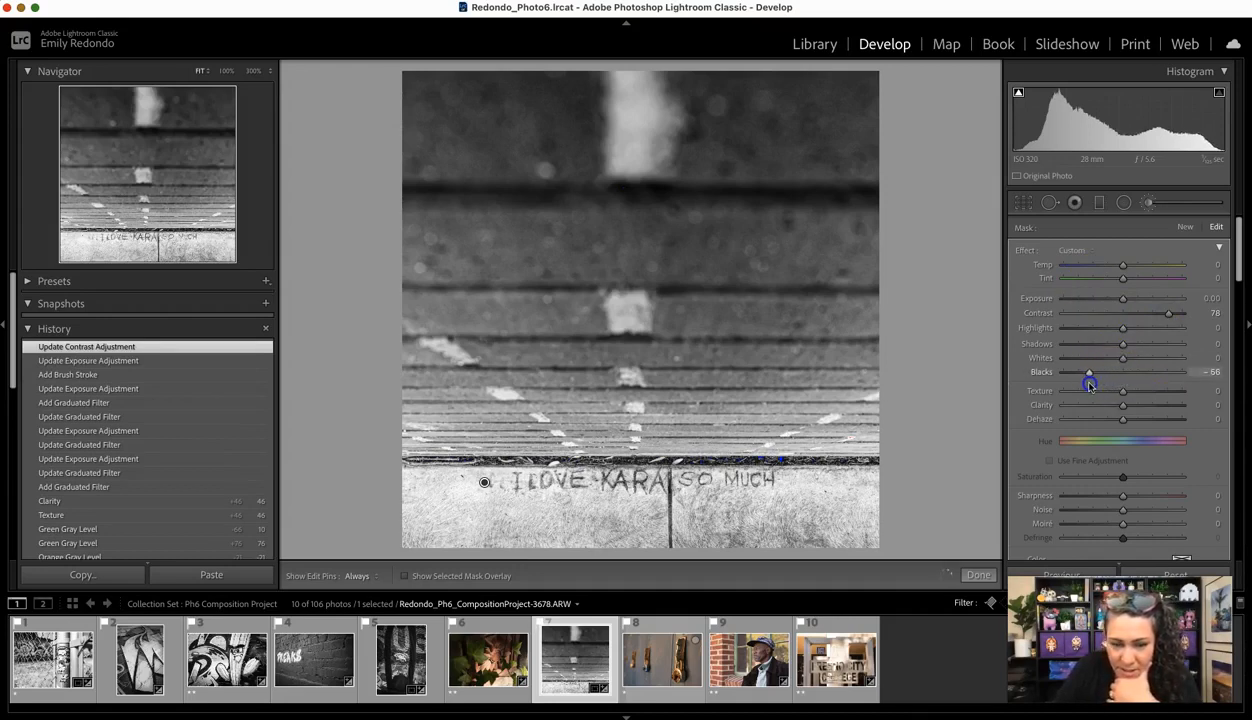
pyautogui.moveTo(1089, 386); pyautogui.dragTo(1093, 384)
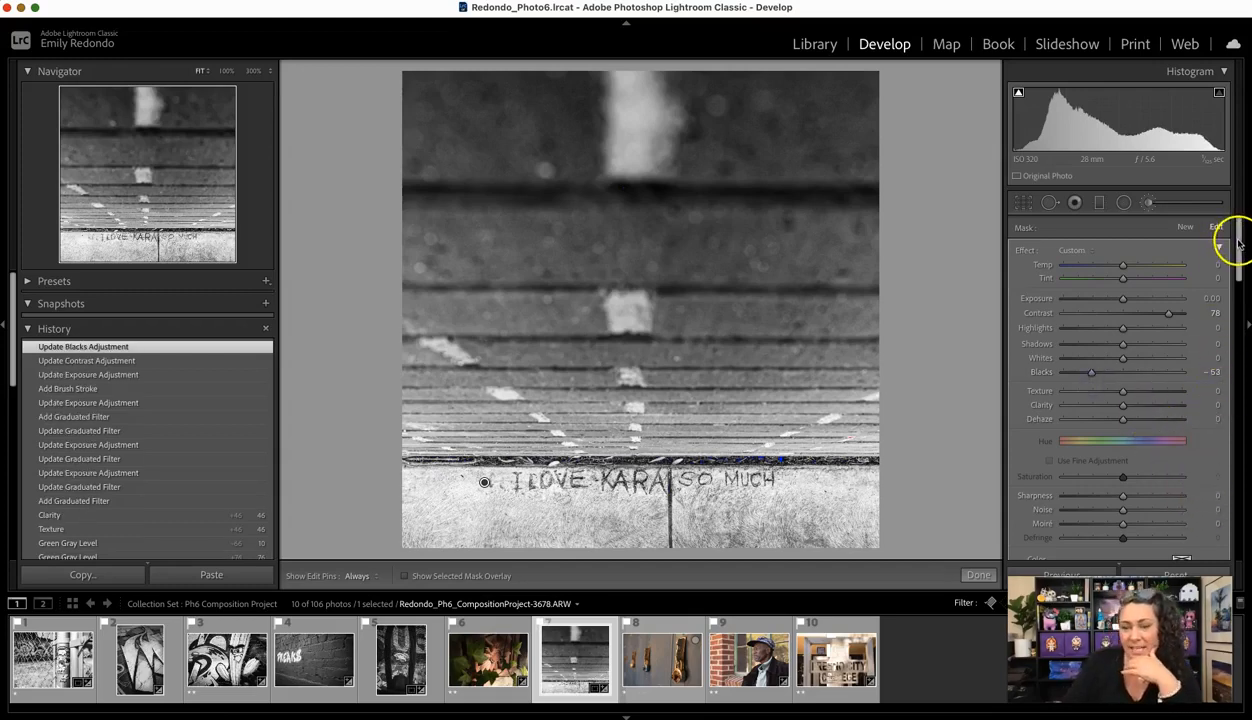
pyautogui.click(1146, 202)
# - Add a Highlight Priority post-crop vignette with an Amount of -11
pyautogui.scroll(-10, 1215, 350)
pyautogui.scroll(-3, 1207, 505)
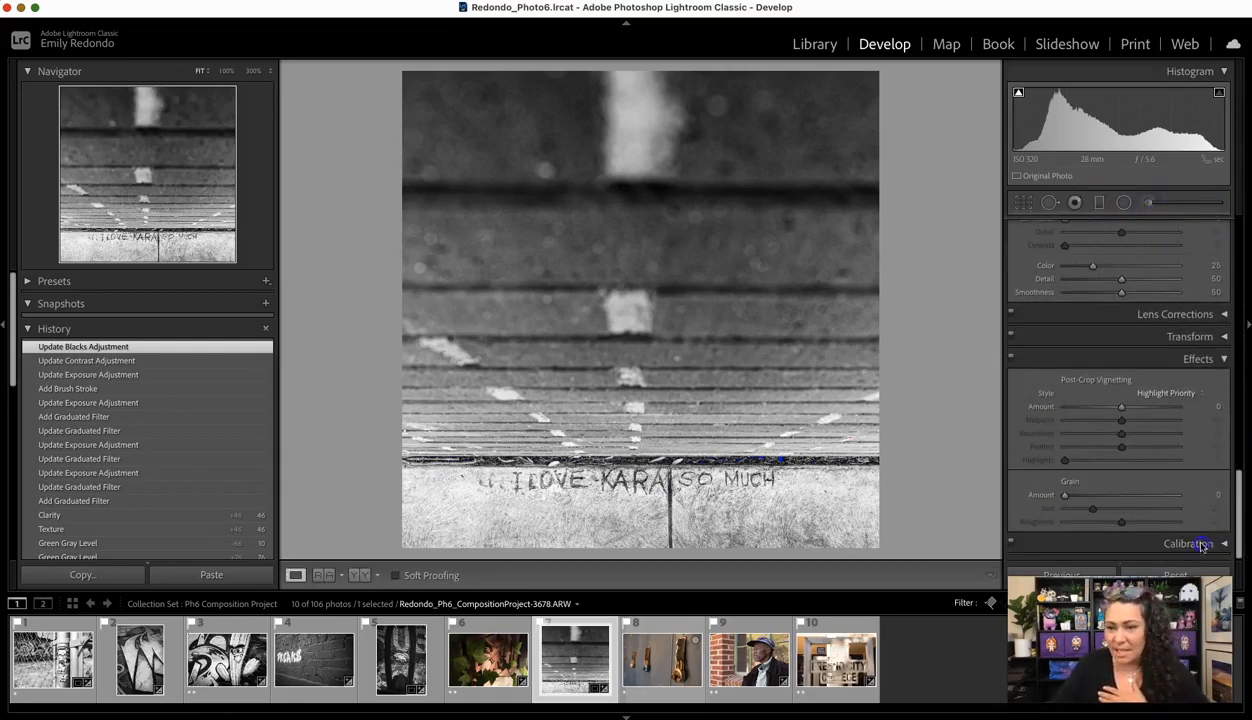
pyautogui.click(1121, 409)
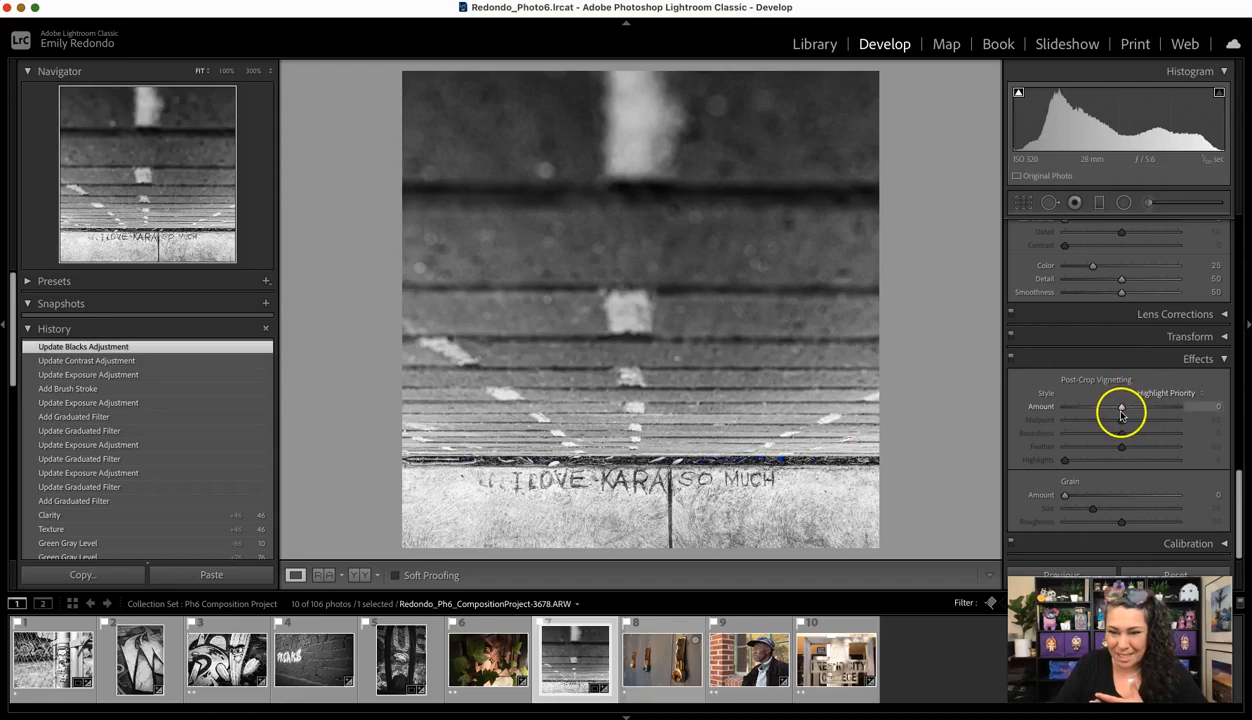
pyautogui.moveTo(1121, 411); pyautogui.dragTo(1116, 410)
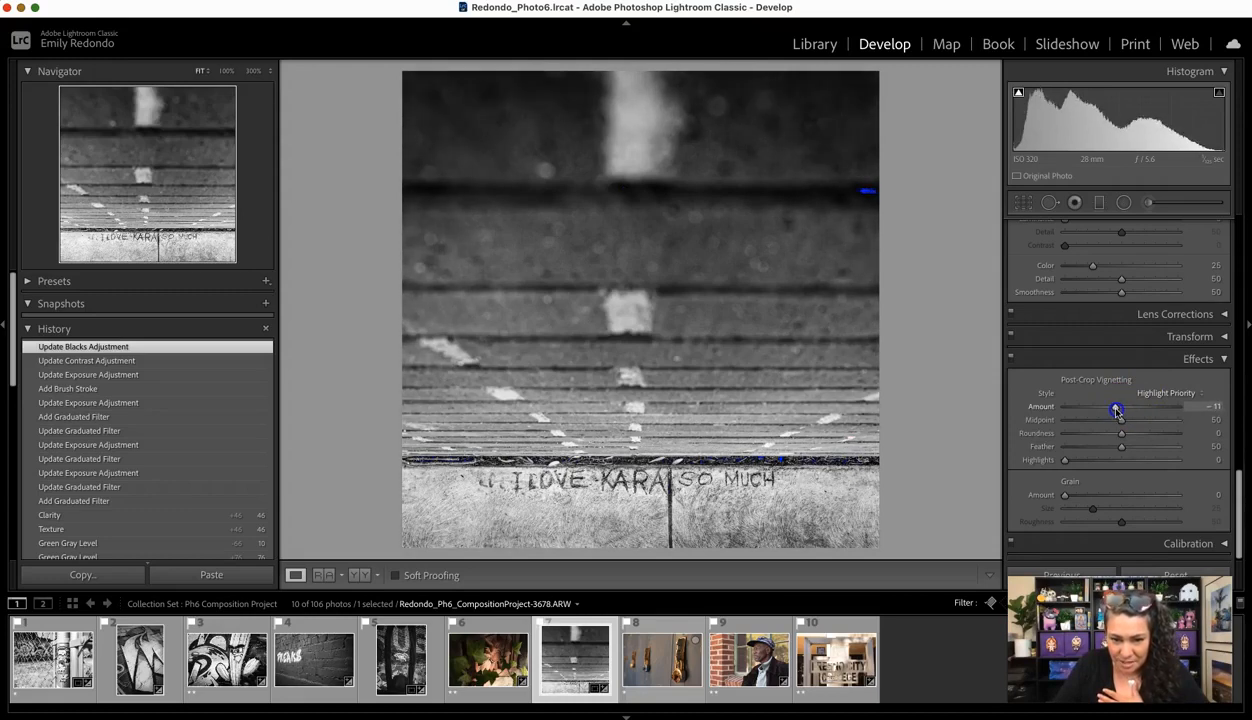
# - Try a vignette Amount of -41, turn off the shadow clipping overlay, and make the vignette lighter again
pyautogui.moveTo(1116, 410); pyautogui.dragTo(1098, 410)
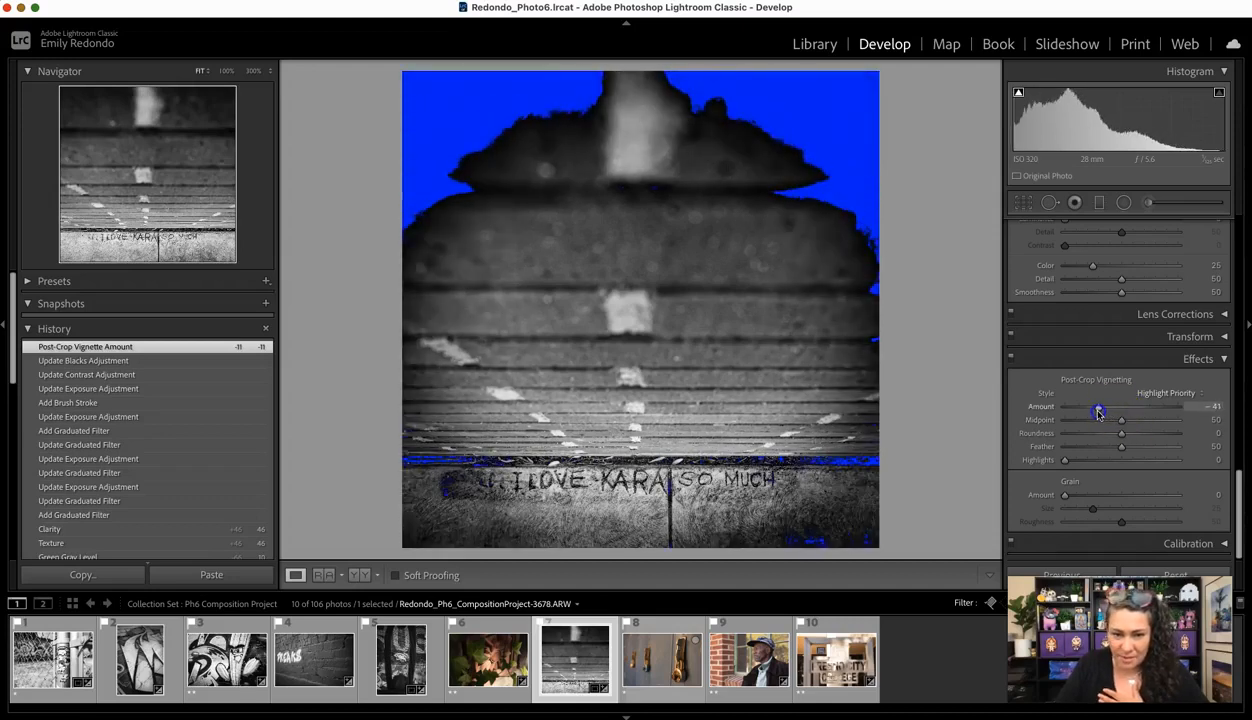
pyautogui.click(1019, 95)
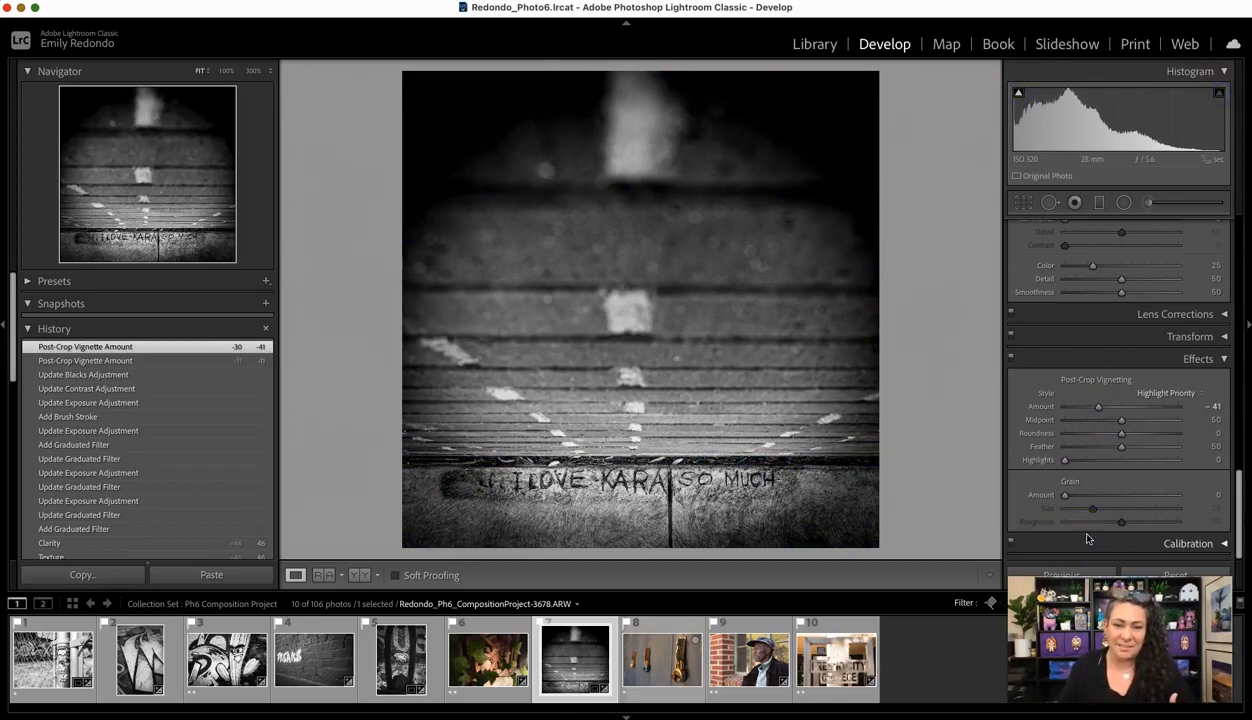
pyautogui.moveTo(1098, 407); pyautogui.dragTo(1115, 409)
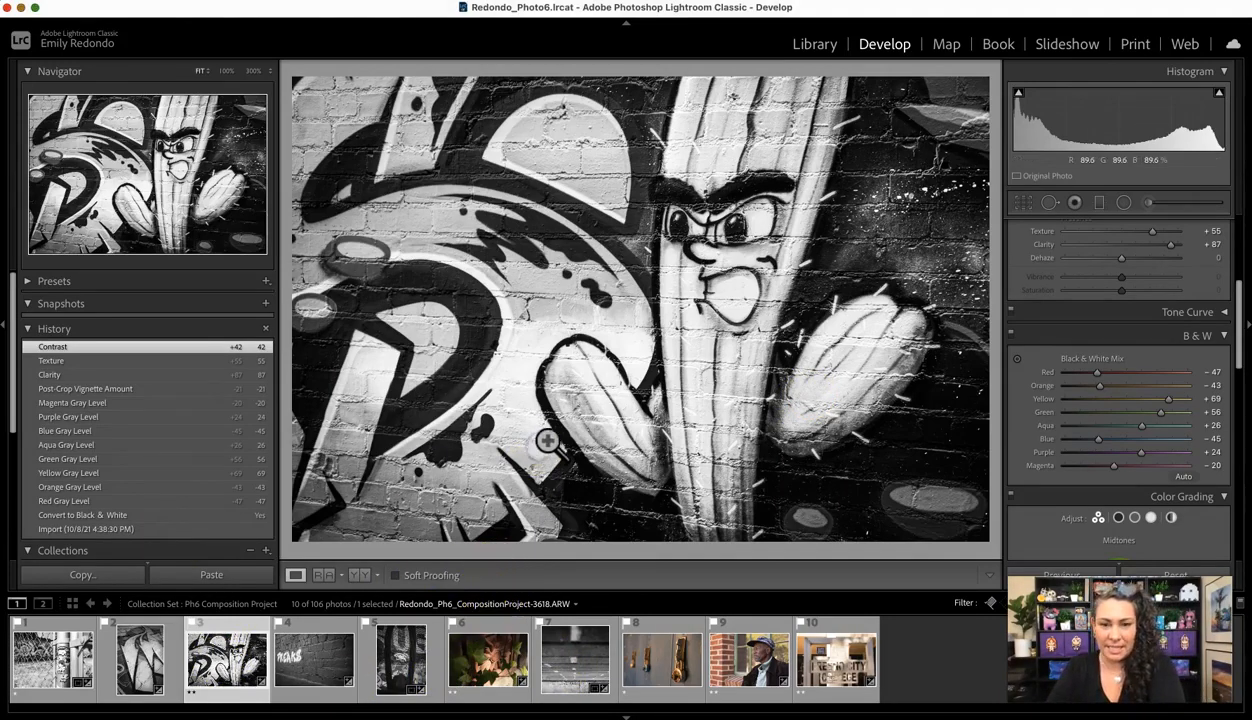
# - Compare the black and white cactus mural photo with its original color version
pyautogui.press('\\')
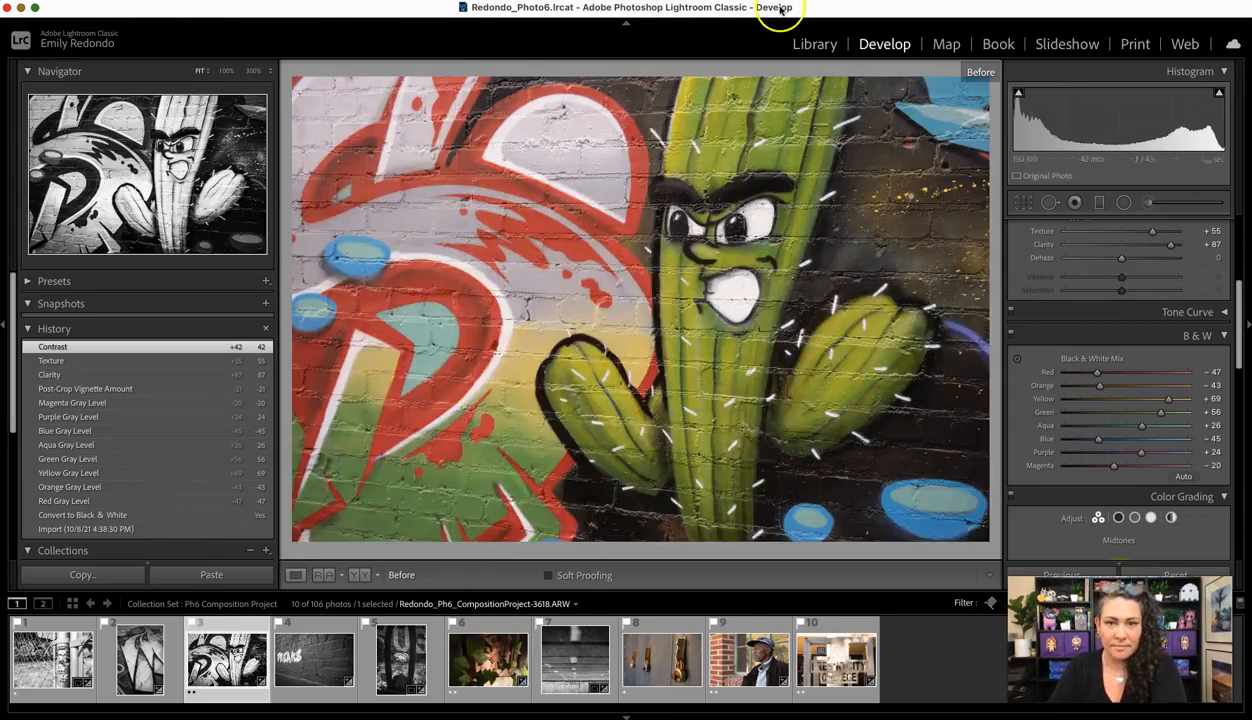
pyautogui.press('\\')
pyautogui.press('\\')
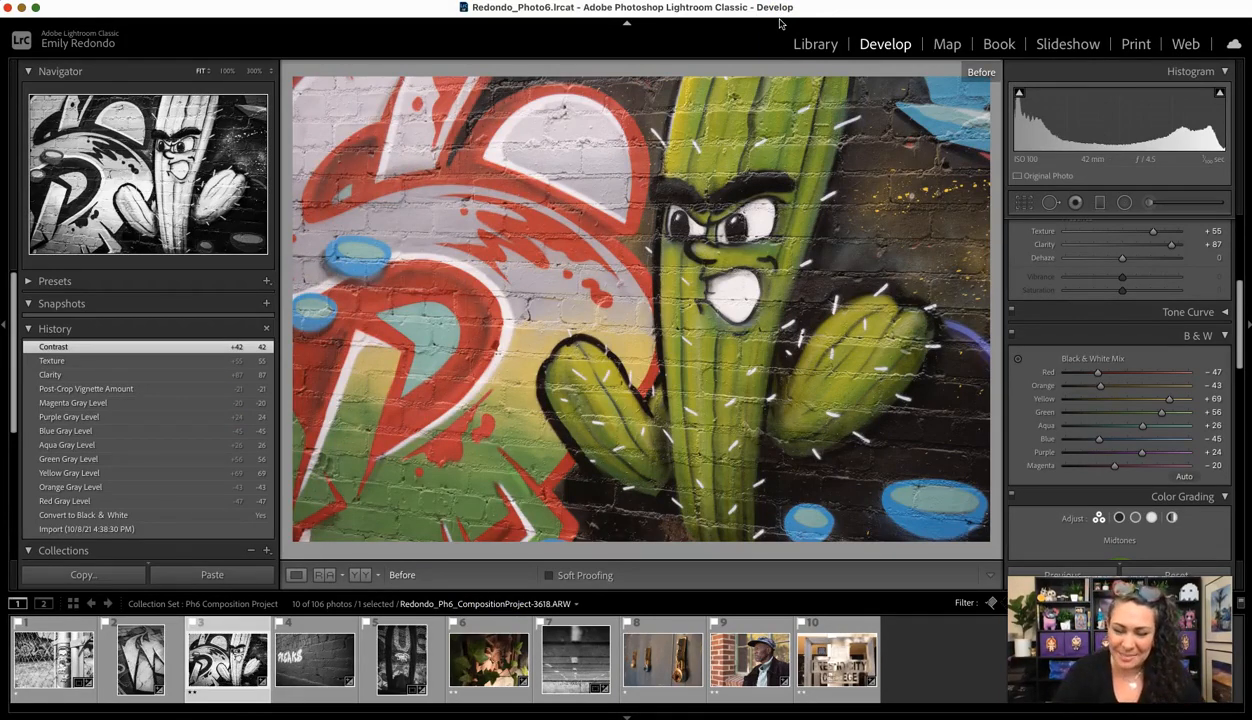
# - Return the cactus mural photo to its edited black and white version and try Red at +100 and Orange at -100 in the mix
pyautogui.press('\\')
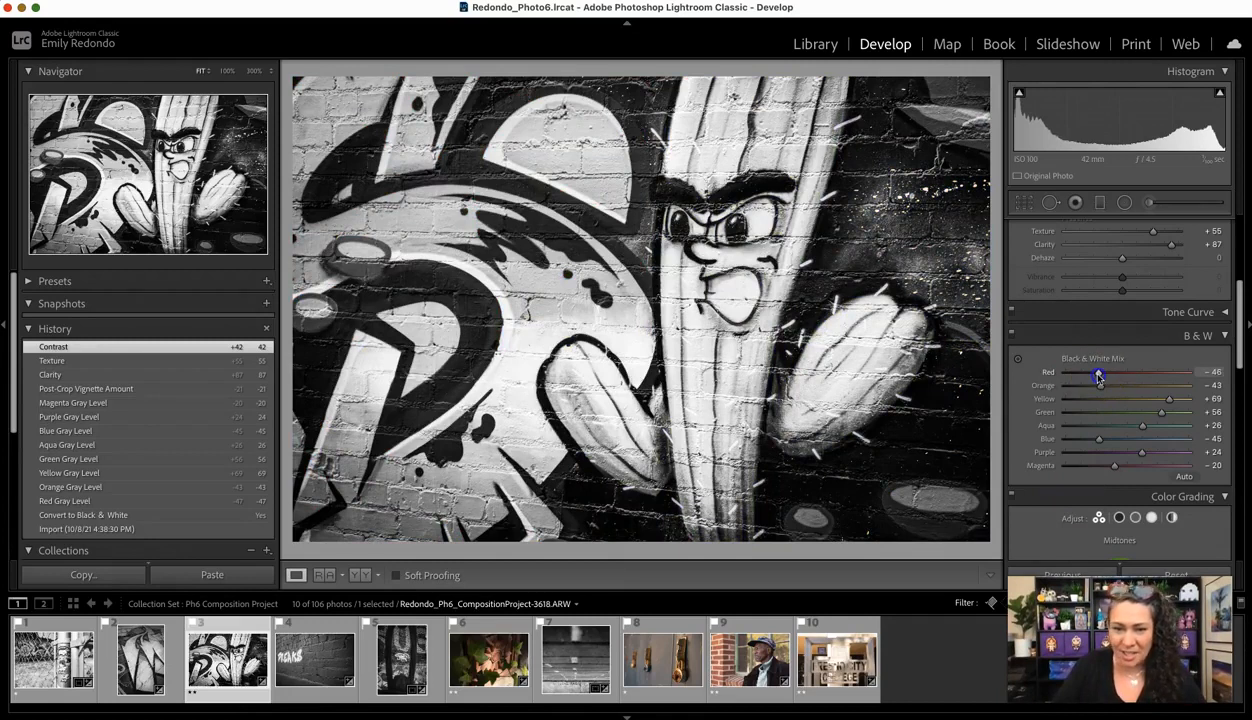
pyautogui.moveTo(1097, 376); pyautogui.dragTo(1243, 388)
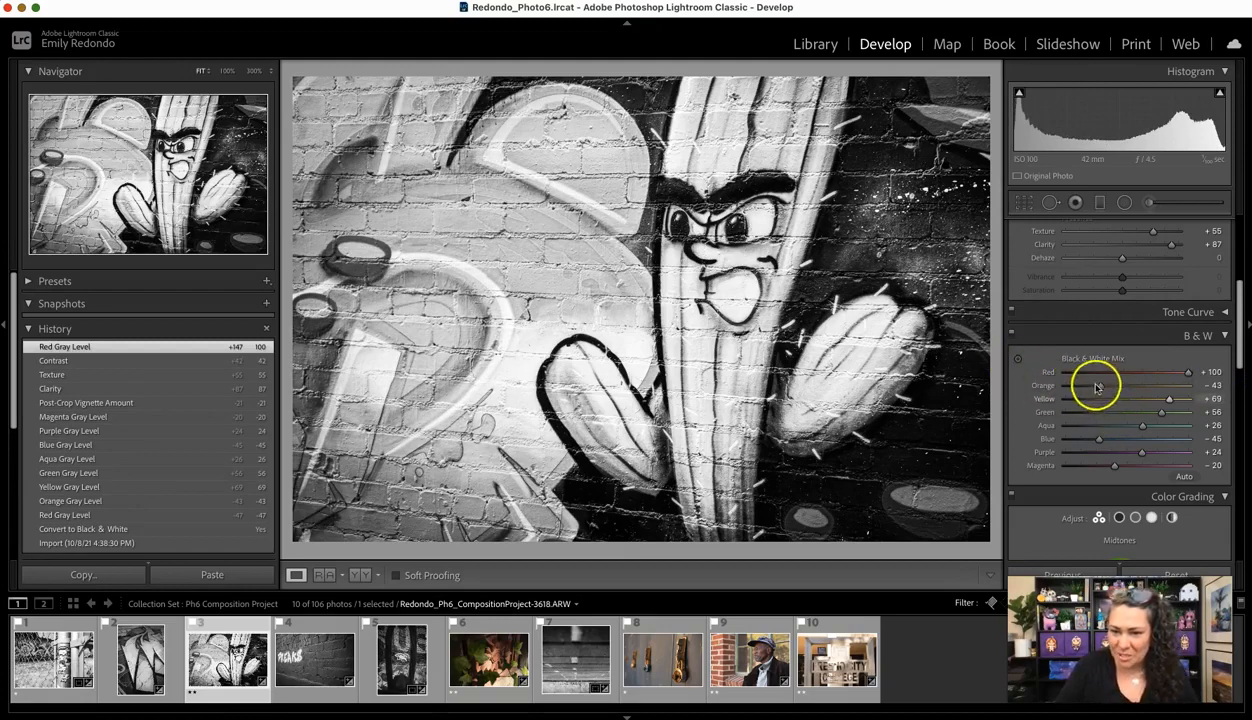
pyautogui.moveTo(1104, 388); pyautogui.dragTo(1016, 400)
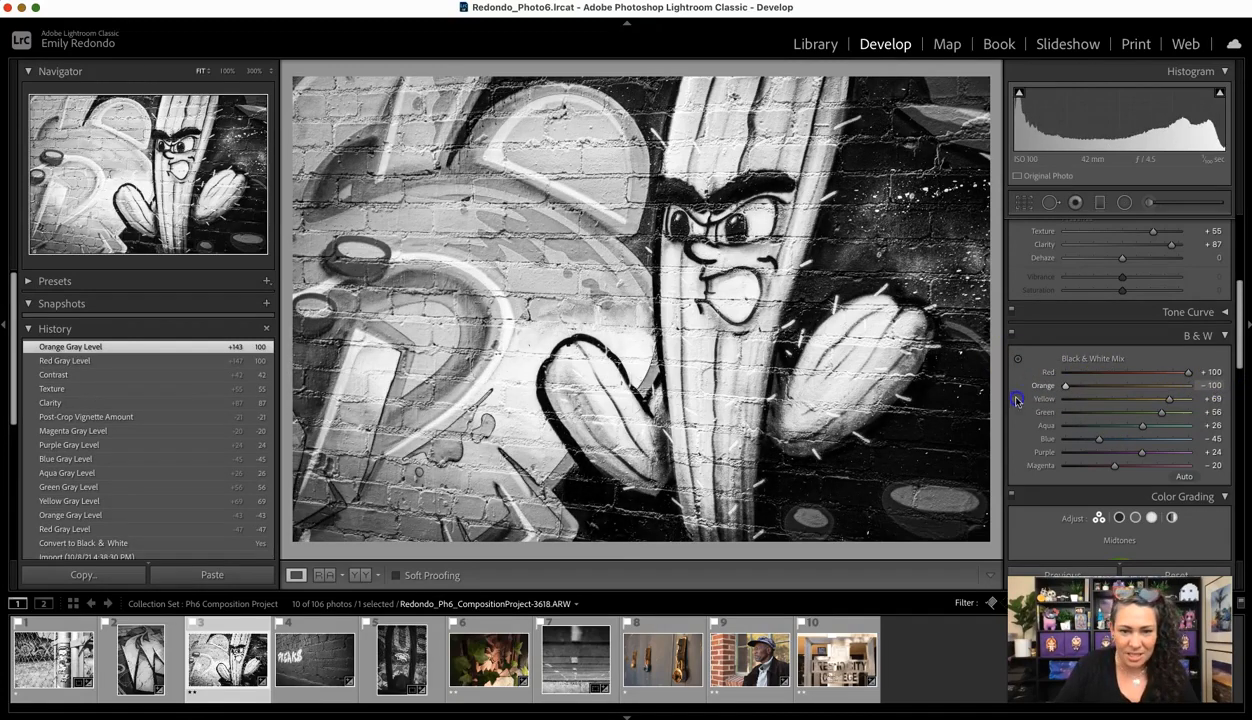
# - Try Yellow and Blue at +15, Green at +55, Aqua at +100, Purple at +63 and Magenta at -48 in the black and white mix
pyautogui.moveTo(1190, 372); pyautogui.dragTo(1192, 421)
pyautogui.moveTo(1098, 439); pyautogui.dragTo(979, 470)
pyautogui.moveTo(1067, 469); pyautogui.dragTo(1012, 457)
pyautogui.moveTo(1110, 454); pyautogui.dragTo(1212, 474)
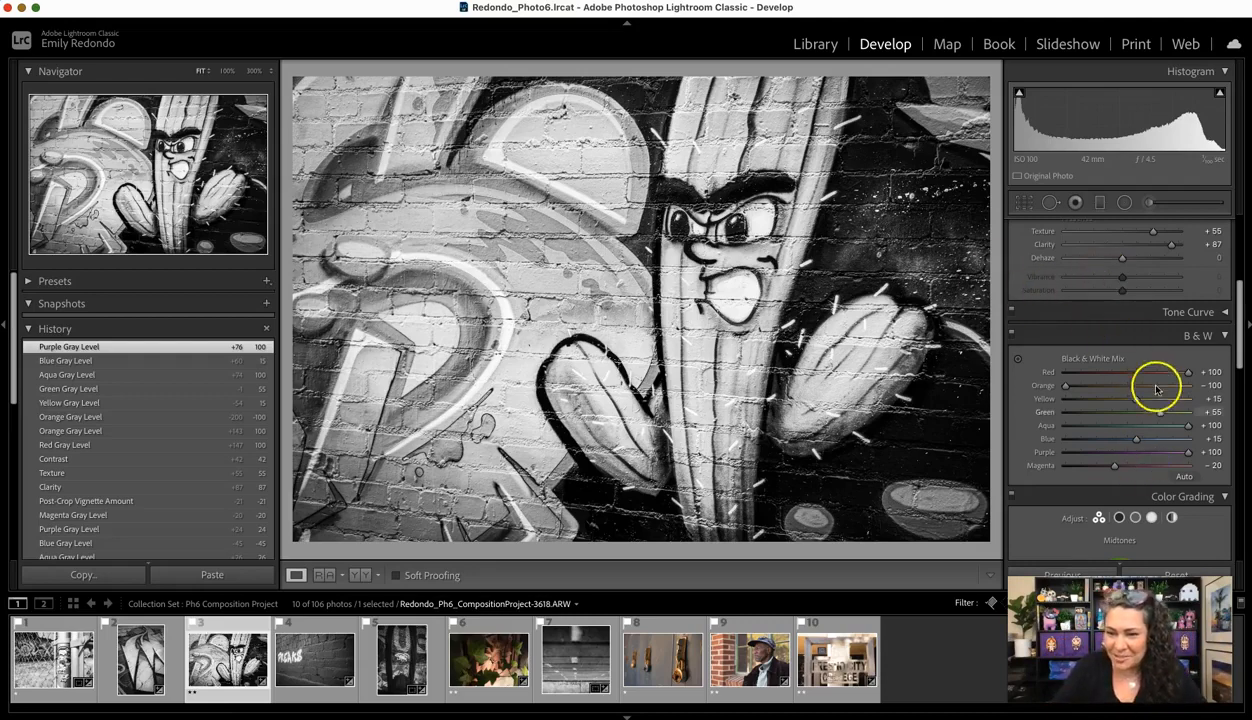
pyautogui.moveTo(1189, 377)
pyautogui.mouseDown()
pyautogui.moveTo(1140, 373)
pyautogui.moveTo(1193, 392)
pyautogui.mouseUp()
pyautogui.moveTo(1188, 453); pyautogui.dragTo(1073, 480)
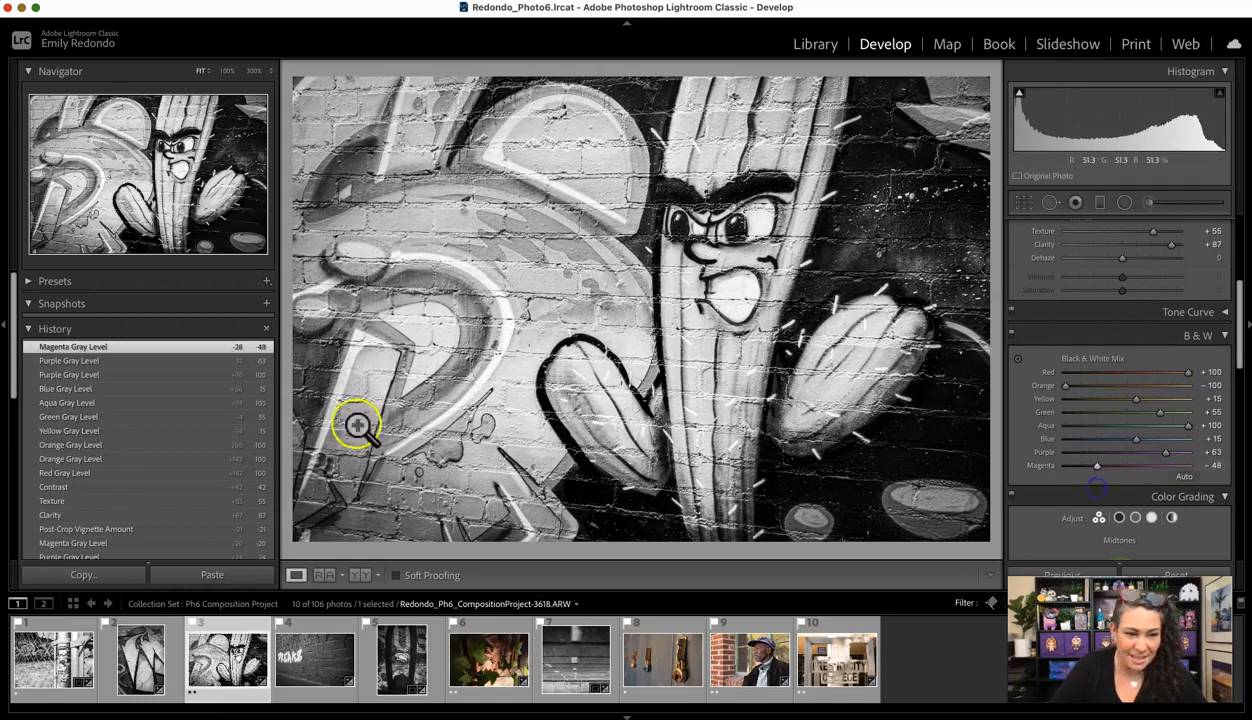
# - Revert the mural photo to its Contrast +42 history state, comparing it with the Red Gray Level state above it
pyautogui.click(55, 487)
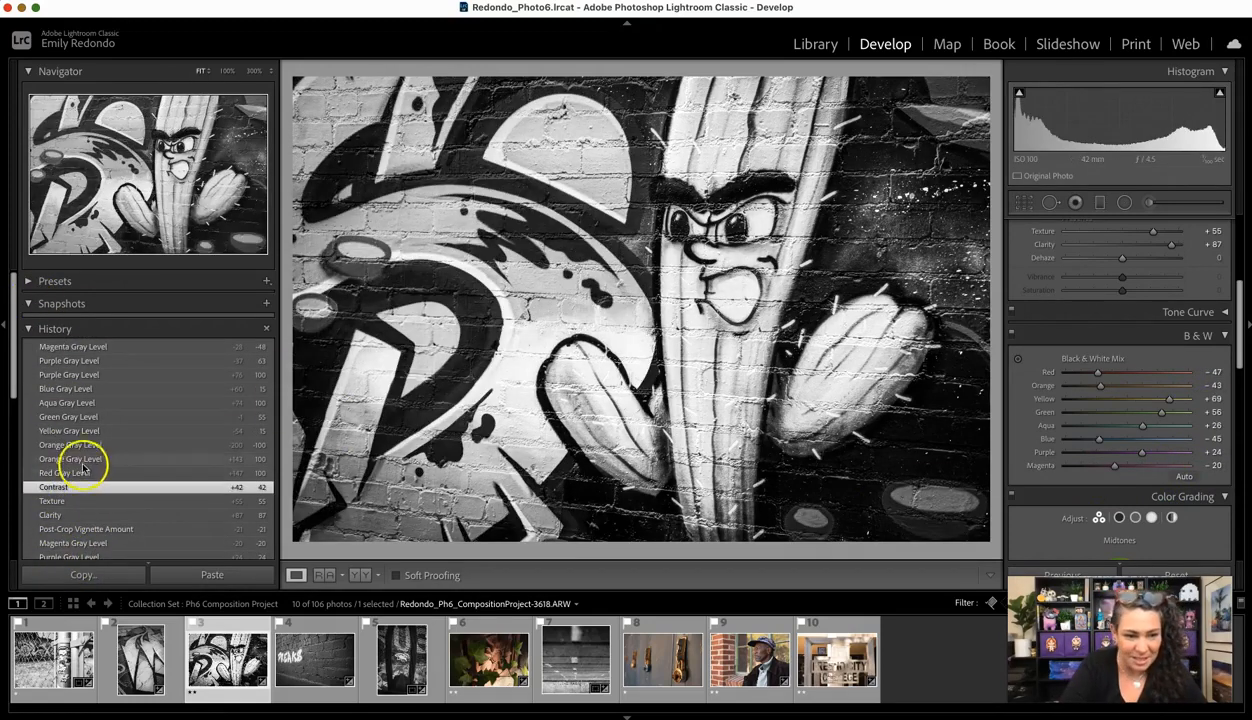
pyautogui.click(65, 473)
pyautogui.click(56, 487)
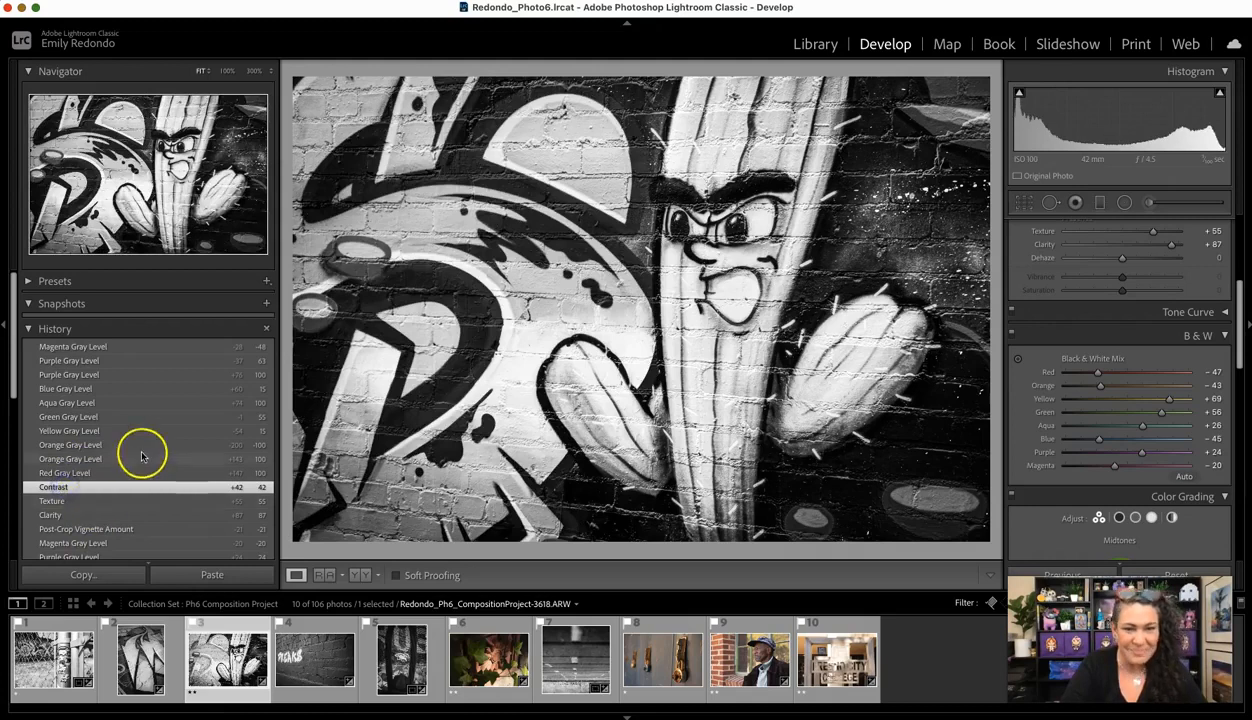